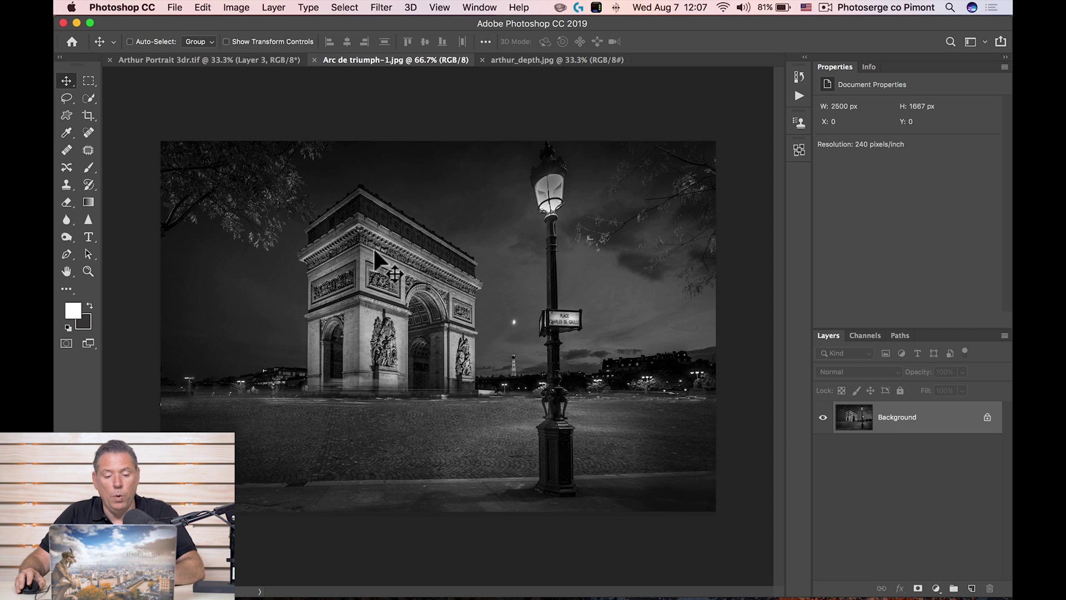
Step: Paint a Quick Selection over the sky with a 204 px brush
key(w)
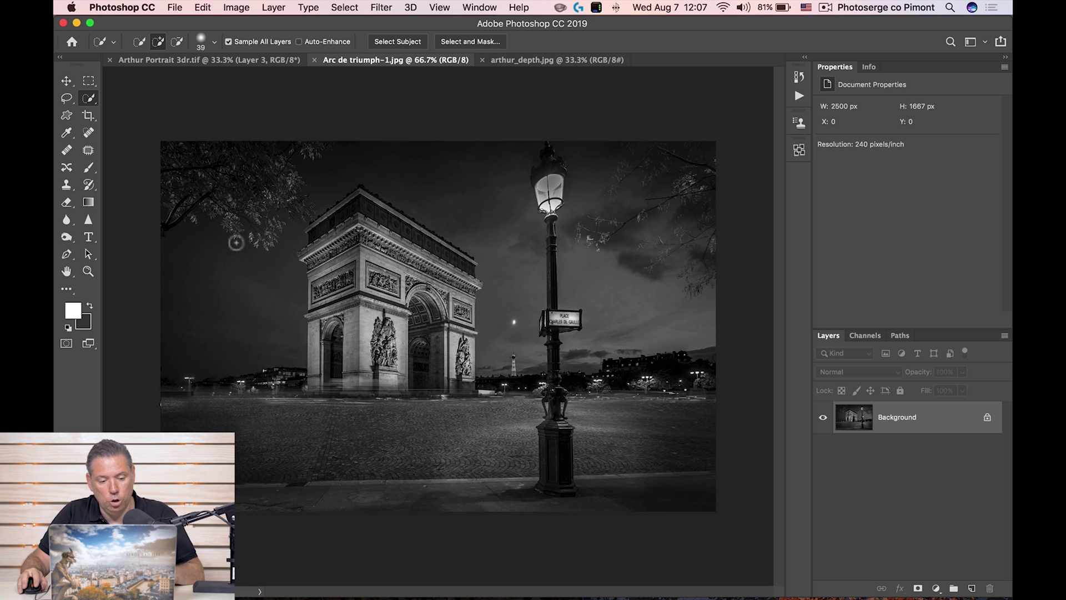
drag(236, 243, 235, 241)
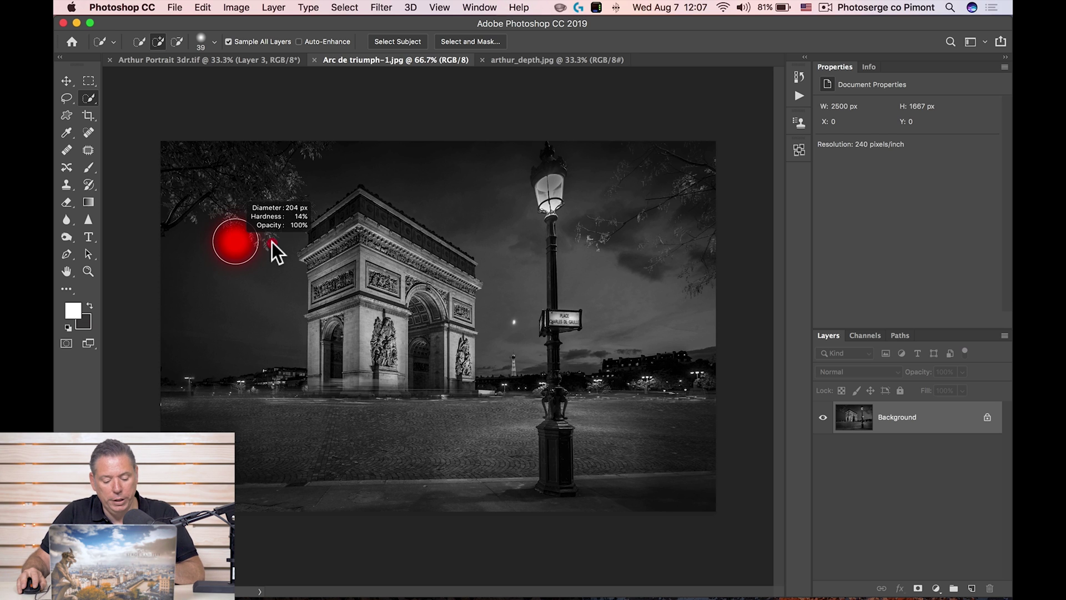
drag(272, 243, 272, 242)
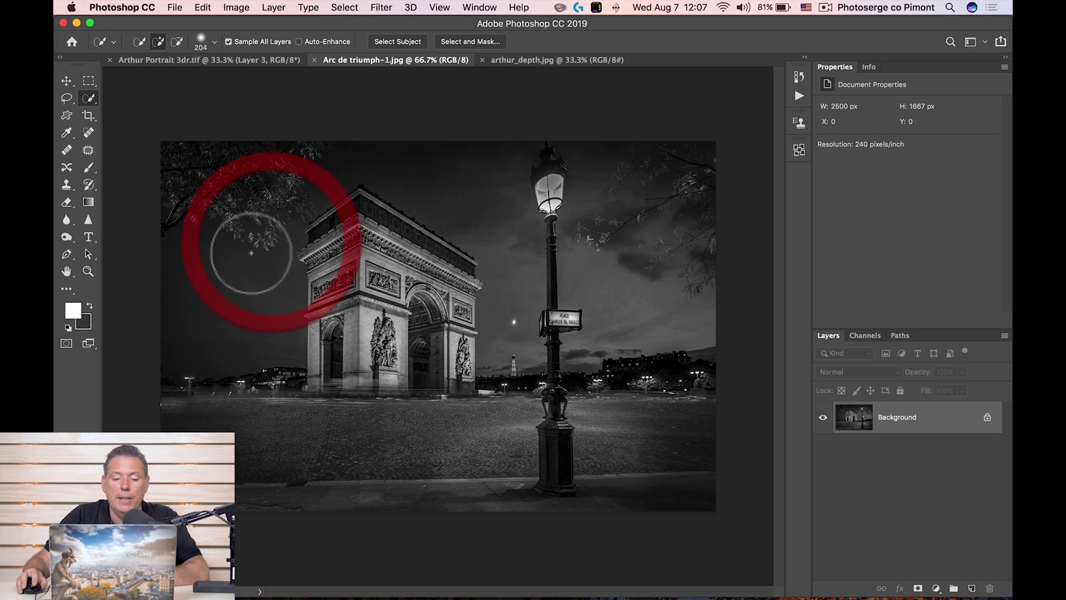
mouse_move(255, 313)
mouse_down()
mouse_move(266, 319)
mouse_move(269, 207)
mouse_move(340, 152)
mouse_move(457, 172)
mouse_move(571, 222)
mouse_move(572, 317)
mouse_move(631, 285)
mouse_move(643, 141)
mouse_up()
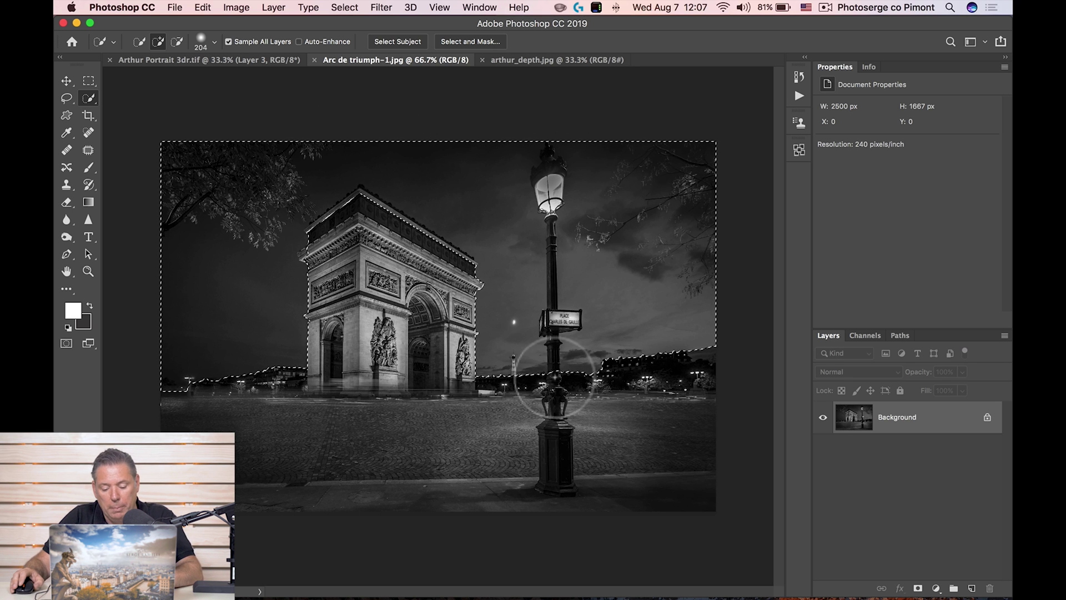
Step: Zoom in to 200% on the lamp head and set Quick Selection to subtract mode
key(z)
click(503, 322)
click(552, 191)
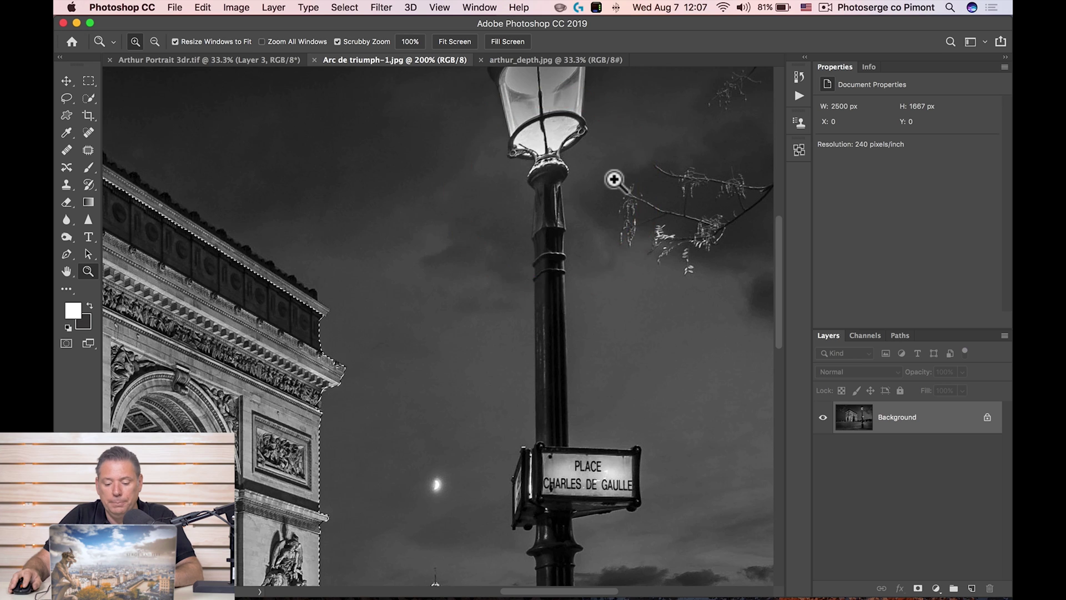
drag(613, 178, 652, 358)
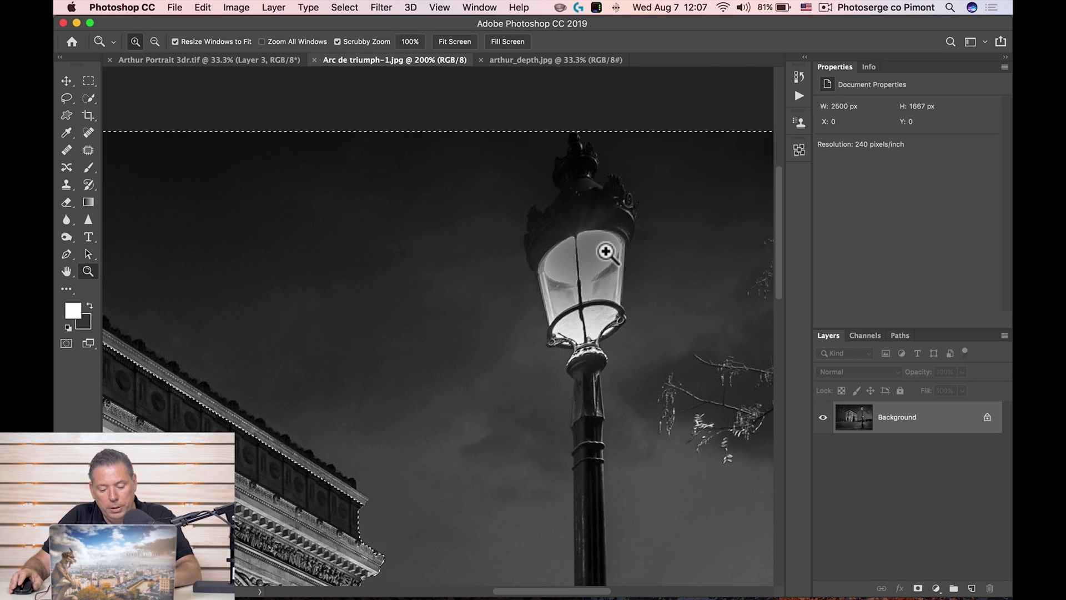
key(w)
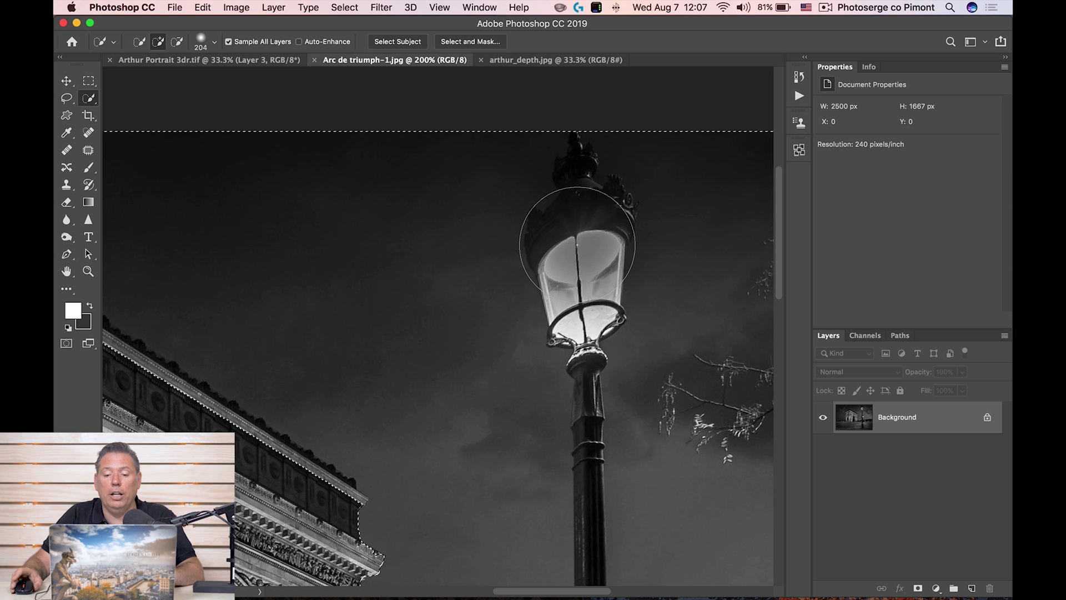
key(alt)
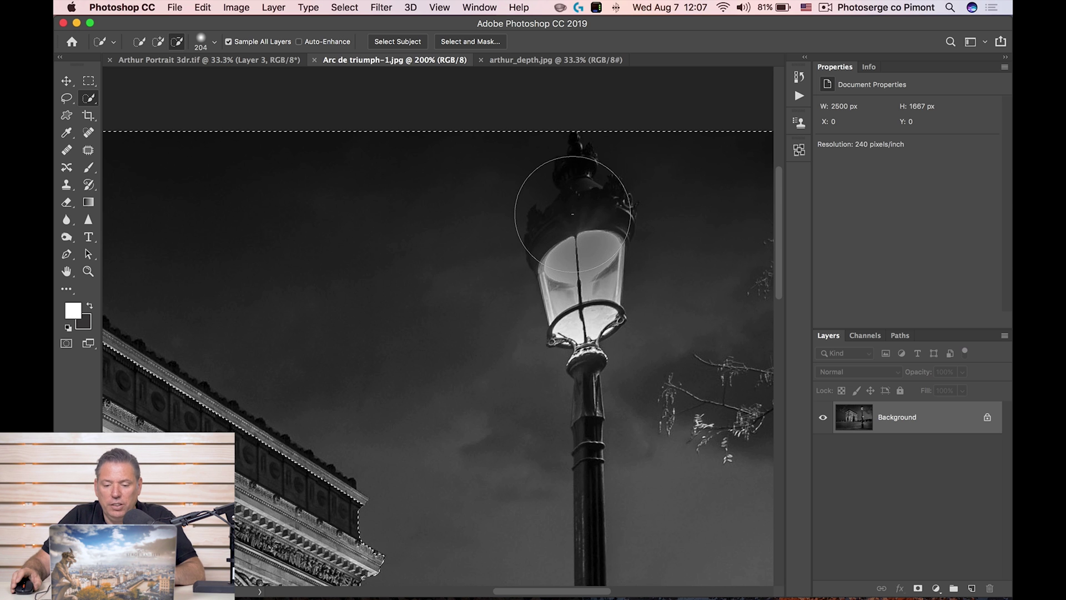
scroll(578, 222, down, 8)
scroll(588, 248, up, 6)
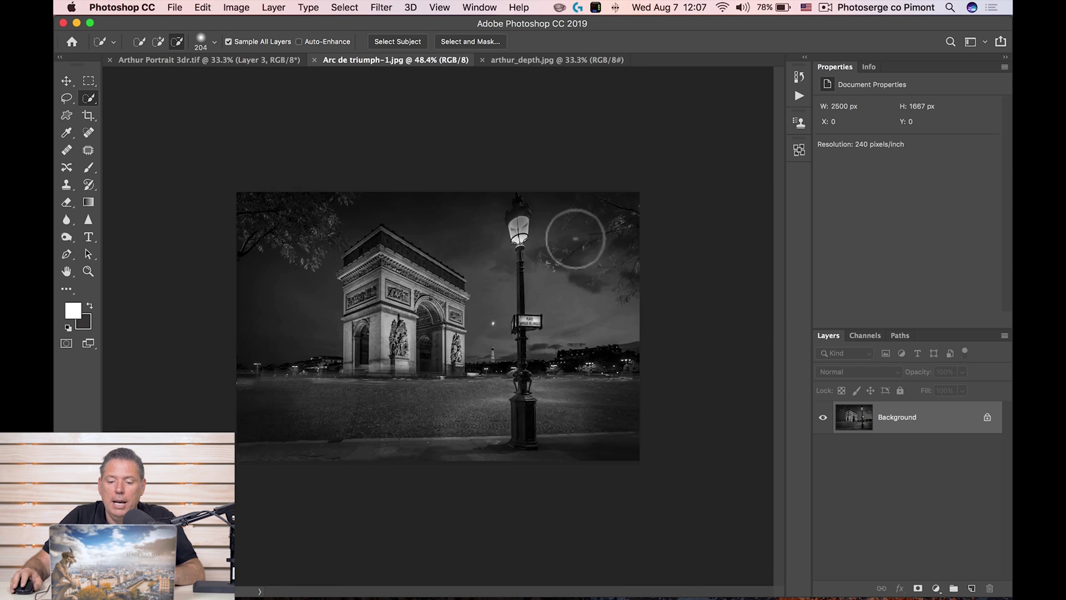
scroll(399, 235, up, 2)
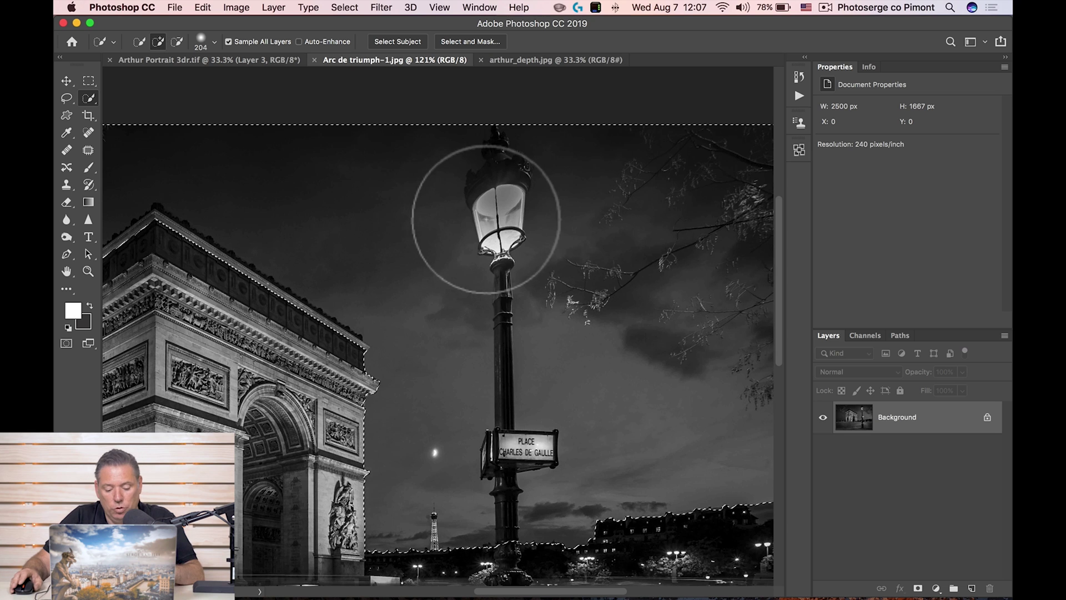
Step: Subtract the lamp post from the sky selection, then zoom to 300% on the street sign
mouse_move(489, 222)
mouse_down()
mouse_move(418, 222)
mouse_move(473, 215)
mouse_move(497, 177)
mouse_move(494, 159)
mouse_move(500, 334)
mouse_move(518, 444)
mouse_move(505, 572)
mouse_move(488, 442)
mouse_move(552, 436)
mouse_up()
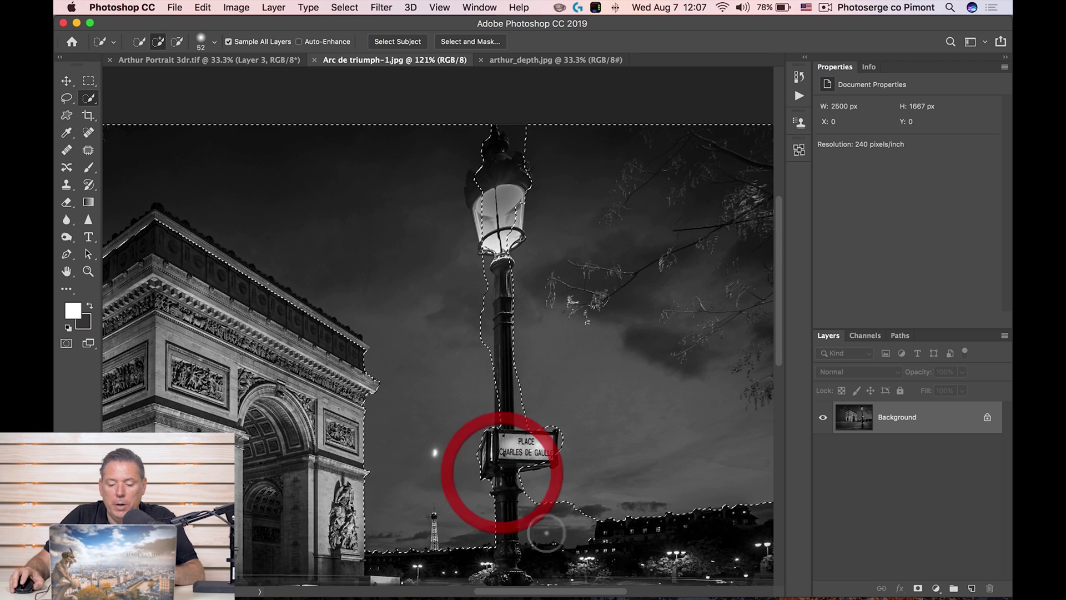
mouse_move(528, 516)
mouse_down()
mouse_move(592, 510)
mouse_move(530, 516)
mouse_up()
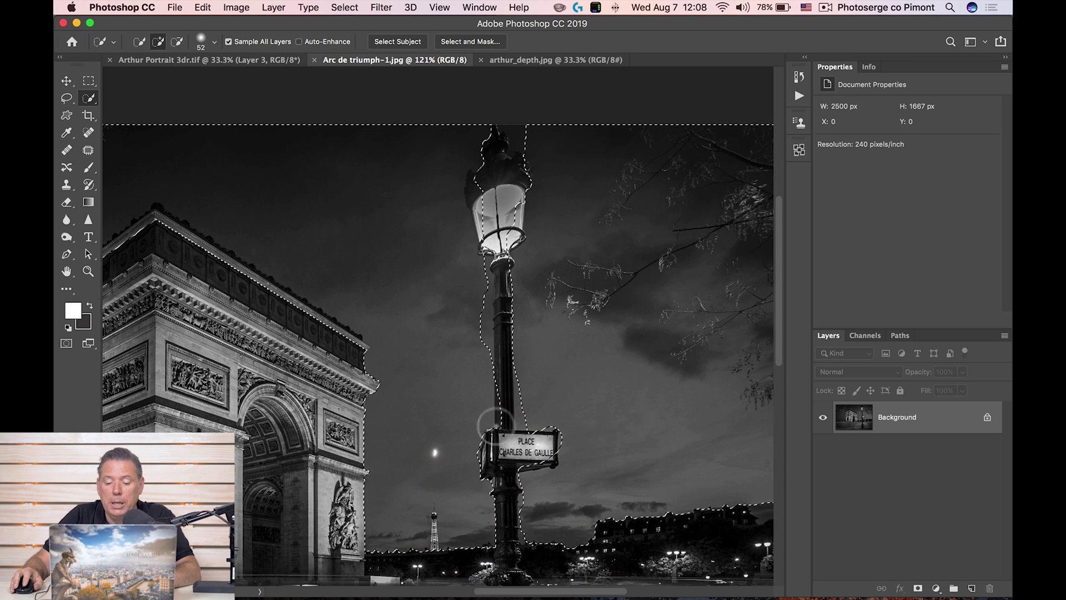
key(z)
click(492, 414)
drag(566, 302, 502, 107)
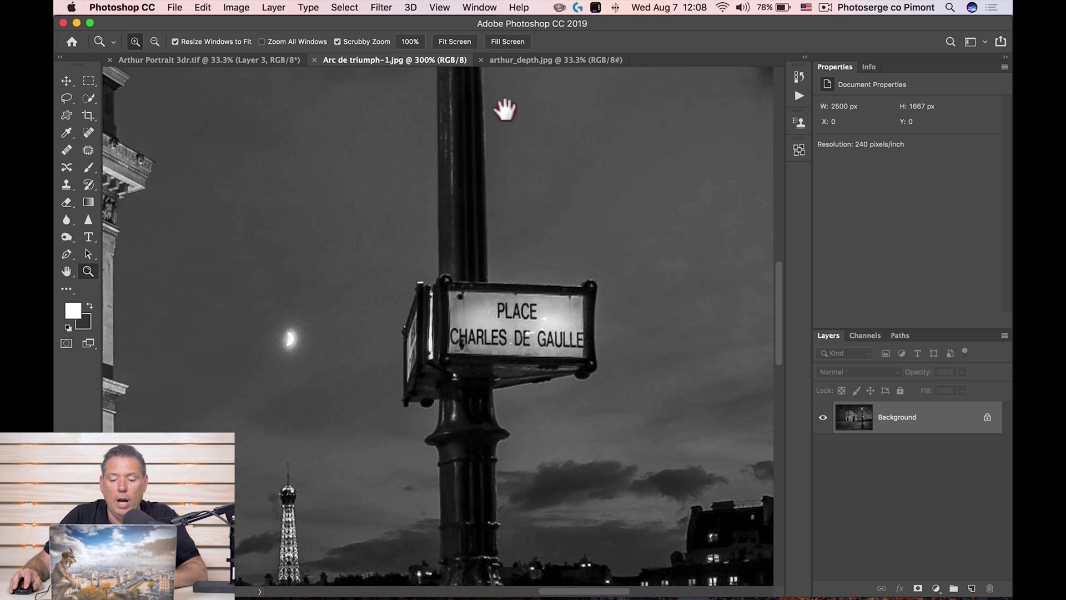
click(479, 302)
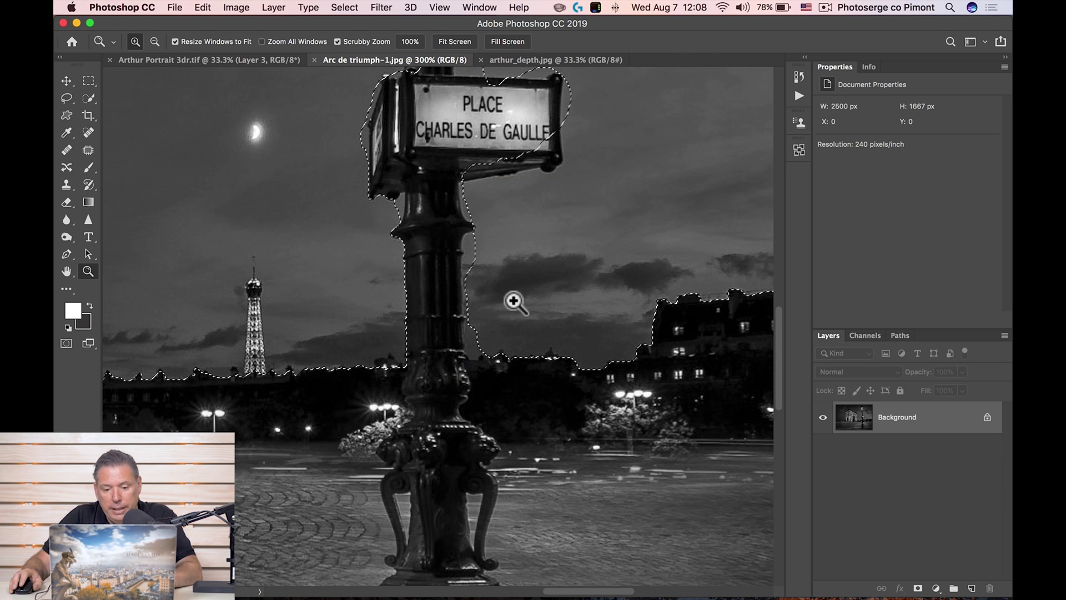
Step: Refine the selection along the Place Charles de Gaulle sign and column with a 25 px brush
key(w)
mouse_move(536, 302)
mouse_down()
mouse_move(485, 335)
mouse_move(478, 319)
mouse_up()
mouse_move(476, 274)
mouse_down()
mouse_move(476, 245)
mouse_move(465, 242)
mouse_up()
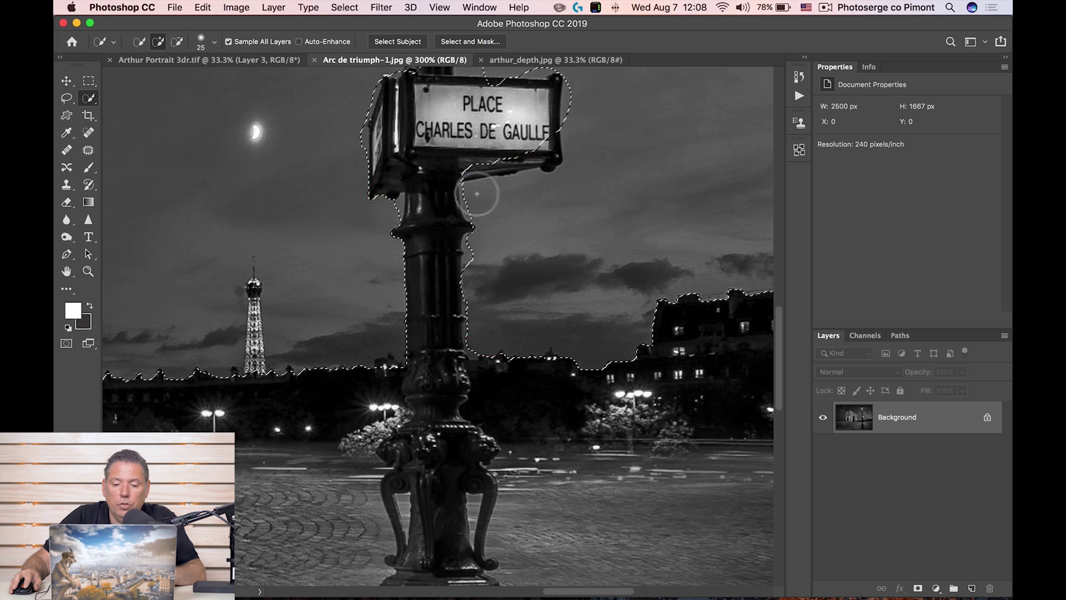
drag(470, 198, 471, 133)
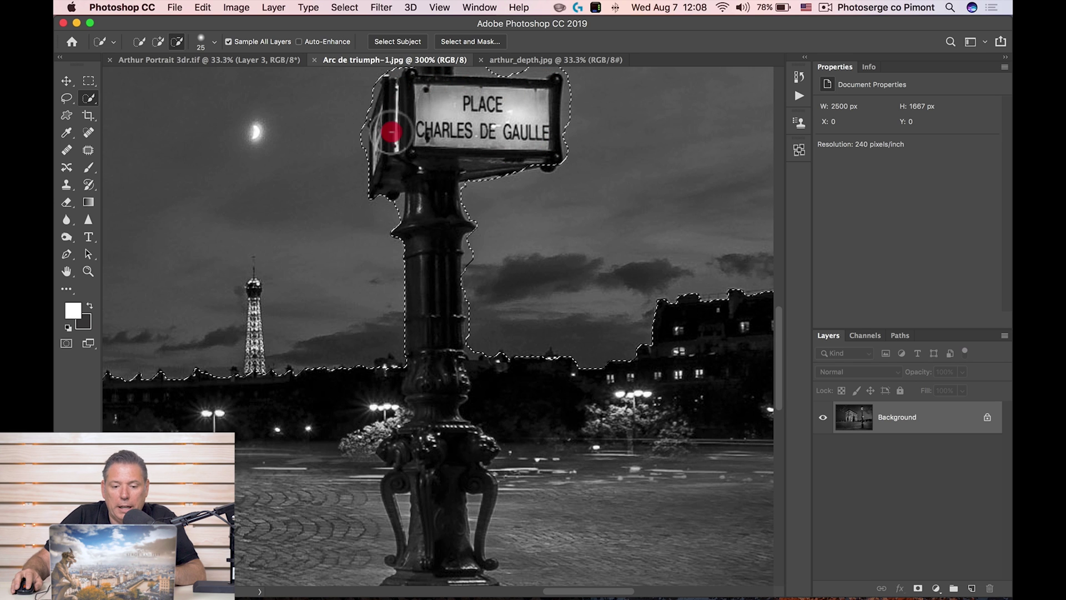
drag(391, 132, 357, 137)
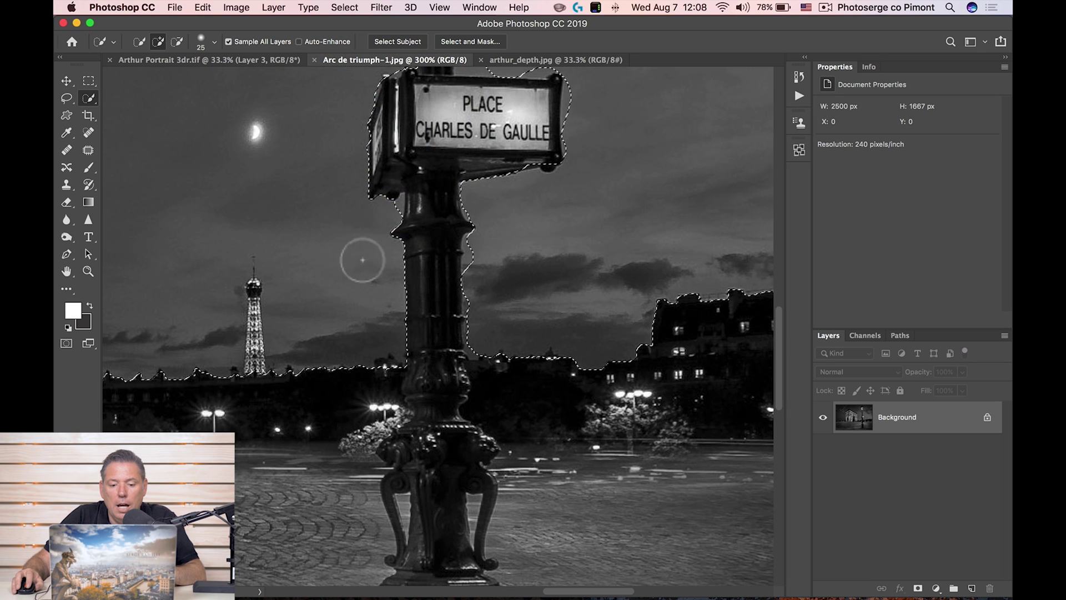
mouse_move(376, 214)
mouse_down()
mouse_move(385, 222)
mouse_move(352, 242)
mouse_up()
click(364, 233)
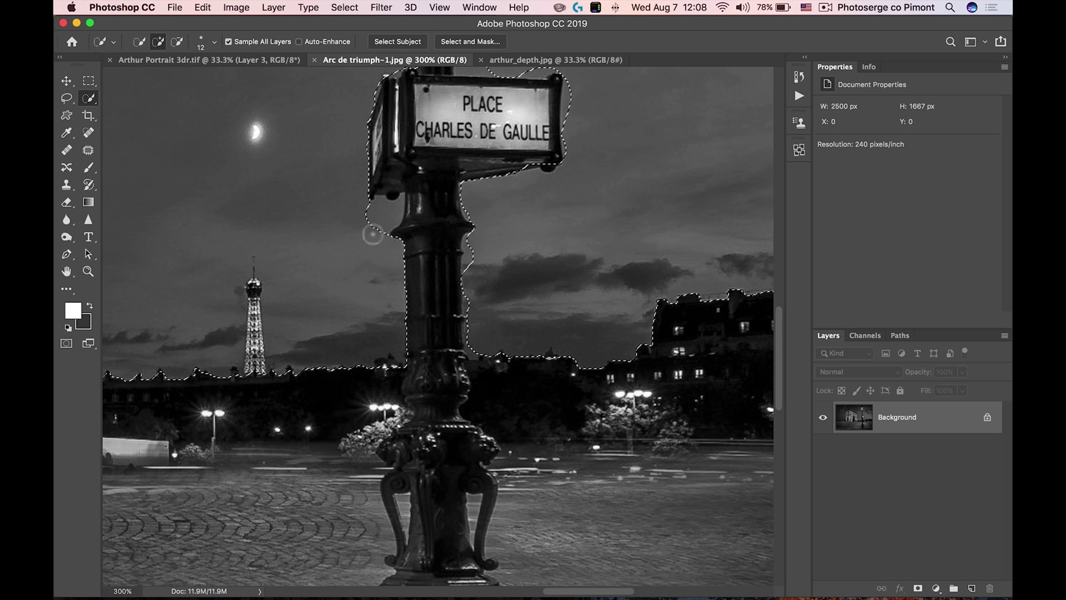
Step: Subtract the lamp head from the sky selection
scroll(469, 211, up, 10)
key(alt)
scroll(479, 340, up, 8)
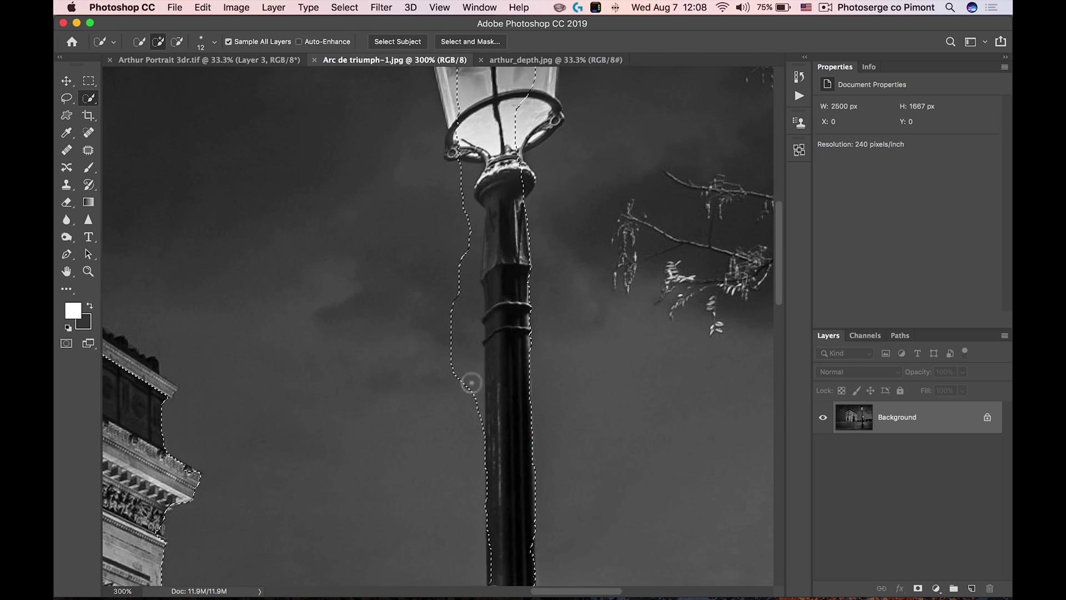
mouse_move(507, 298)
mouse_down()
mouse_move(533, 216)
mouse_move(410, 111)
mouse_up()
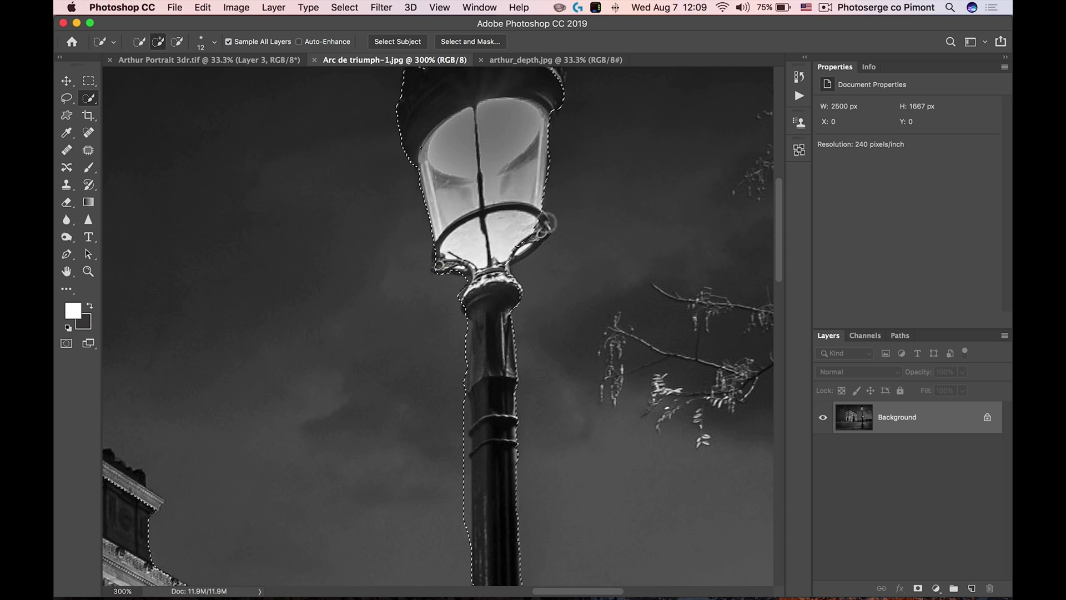
scroll(512, 172, up, 5)
click(557, 221)
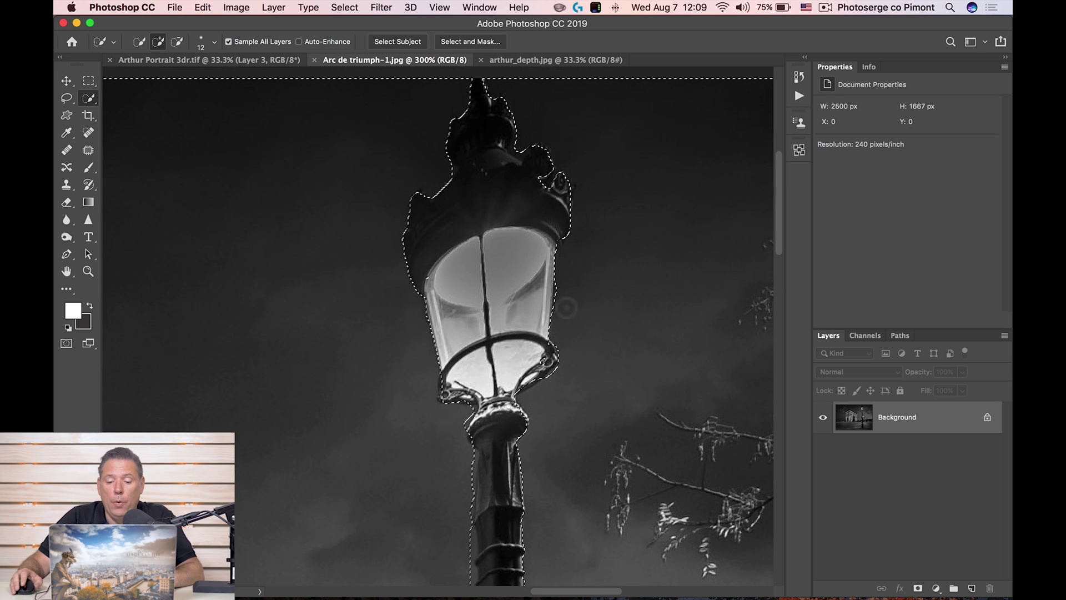
Step: Tidy the selection edges along the lower lamp post with a 12 px brush
drag(626, 387, 616, 174)
scroll(552, 393, down, 6)
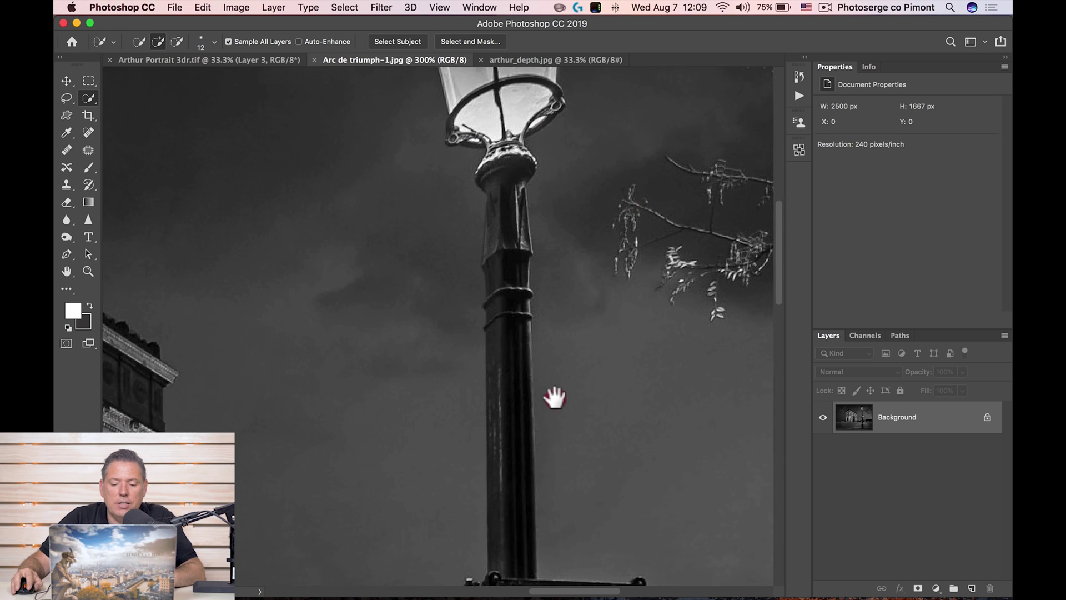
click(561, 366)
click(512, 332)
click(515, 303)
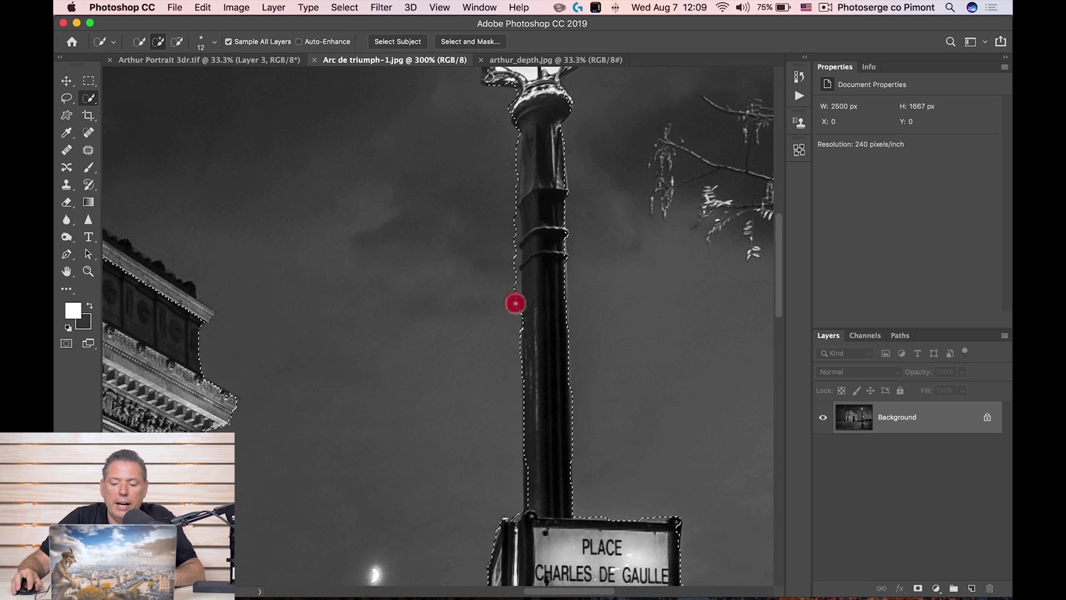
drag(515, 283, 514, 226)
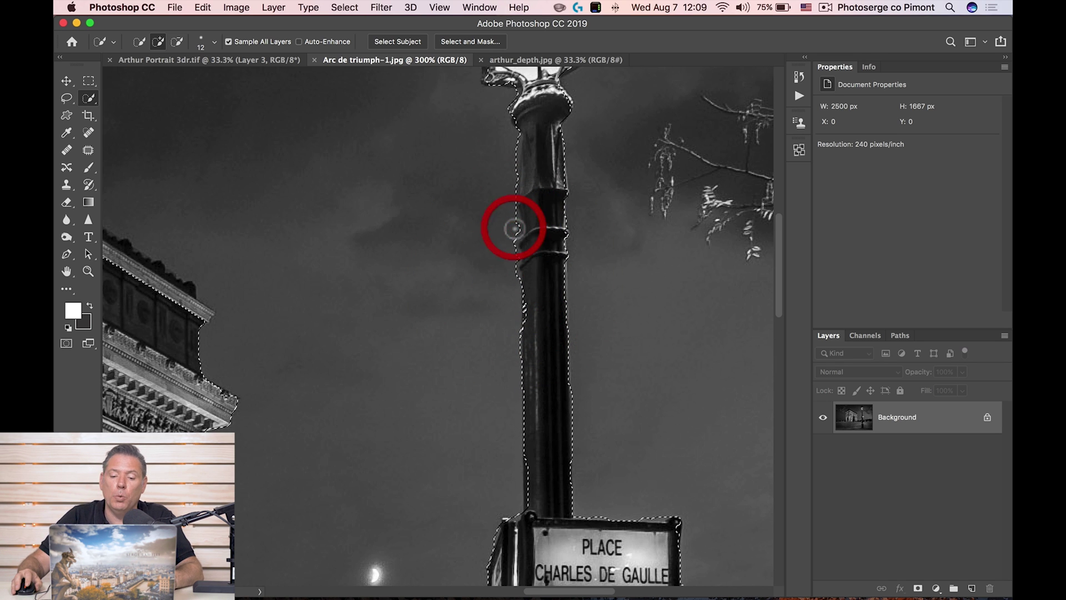
drag(779, 300, 782, 259)
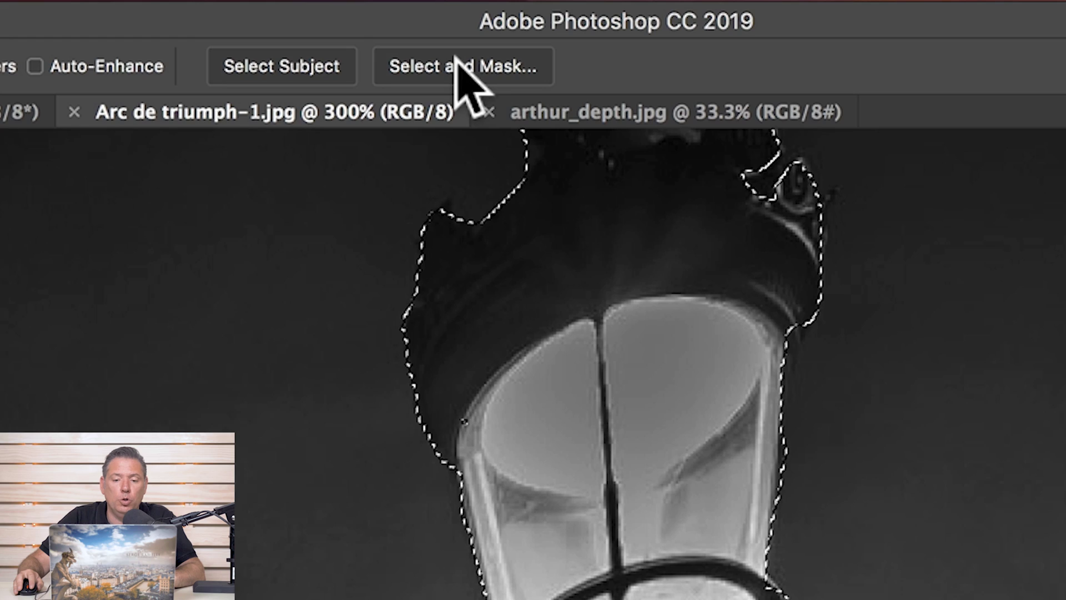
Step: In Select and Mask, switch to Overlay view and enable Smart Radius at 1 px
click(457, 62)
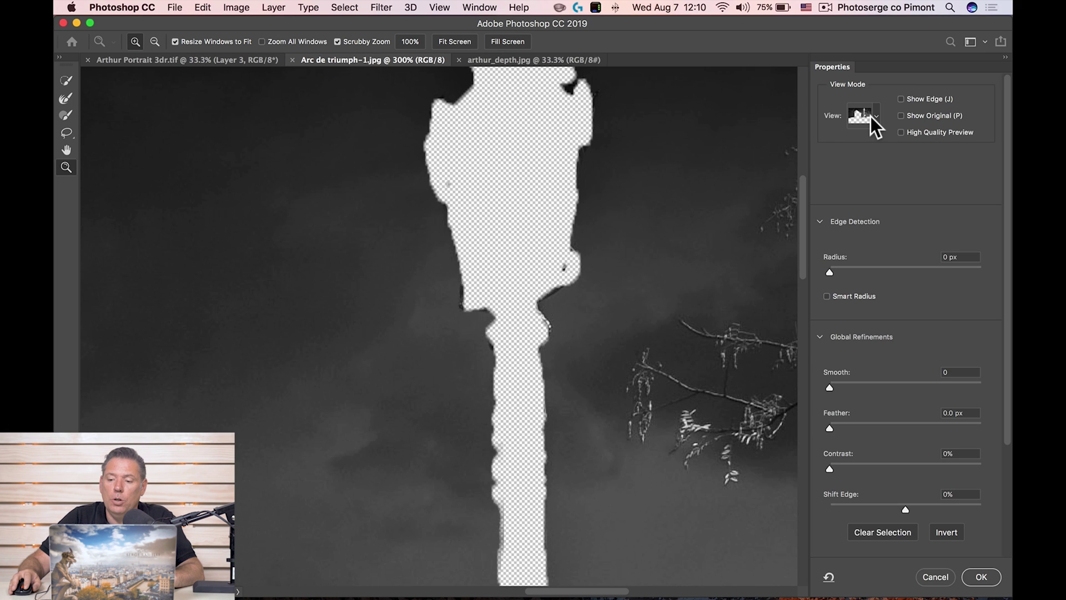
click(871, 115)
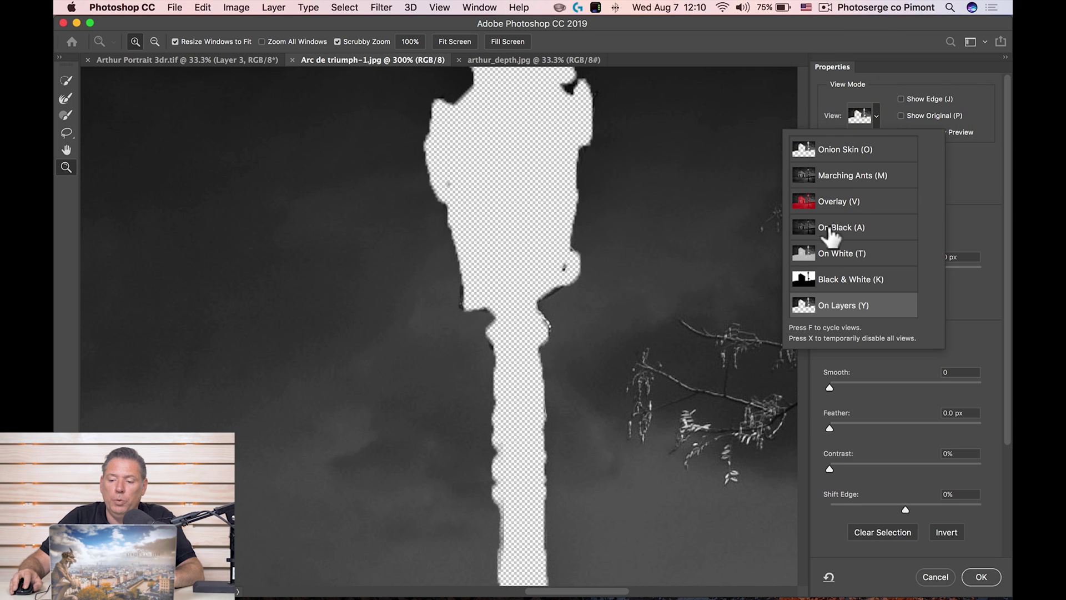
click(842, 201)
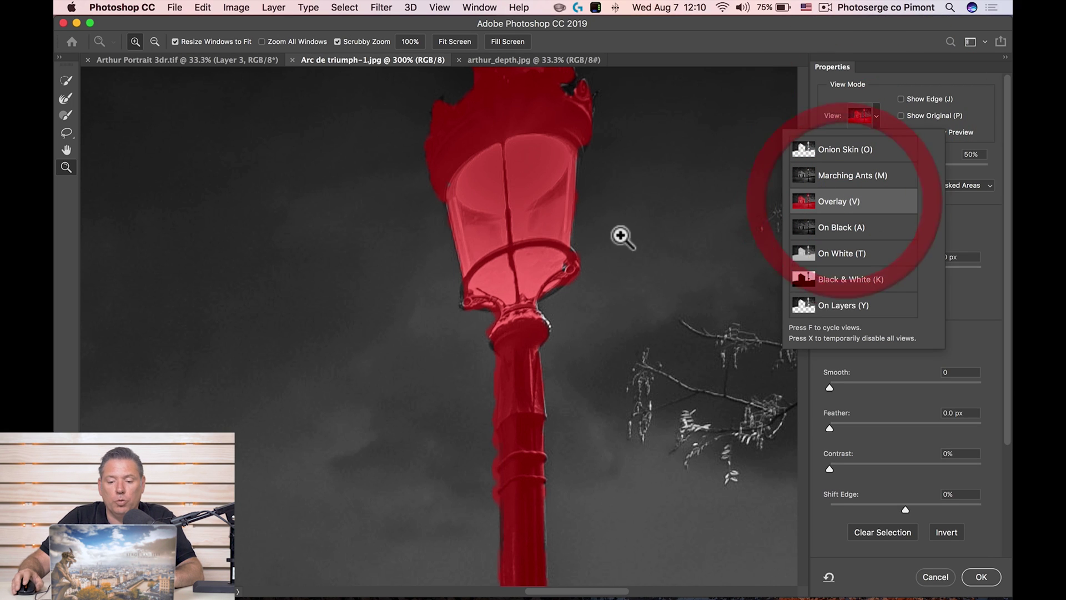
key(space)
mouse_move(583, 352)
mouse_down()
mouse_move(631, 238)
mouse_move(607, 285)
mouse_move(584, 464)
mouse_move(584, 346)
mouse_move(595, 345)
mouse_up()
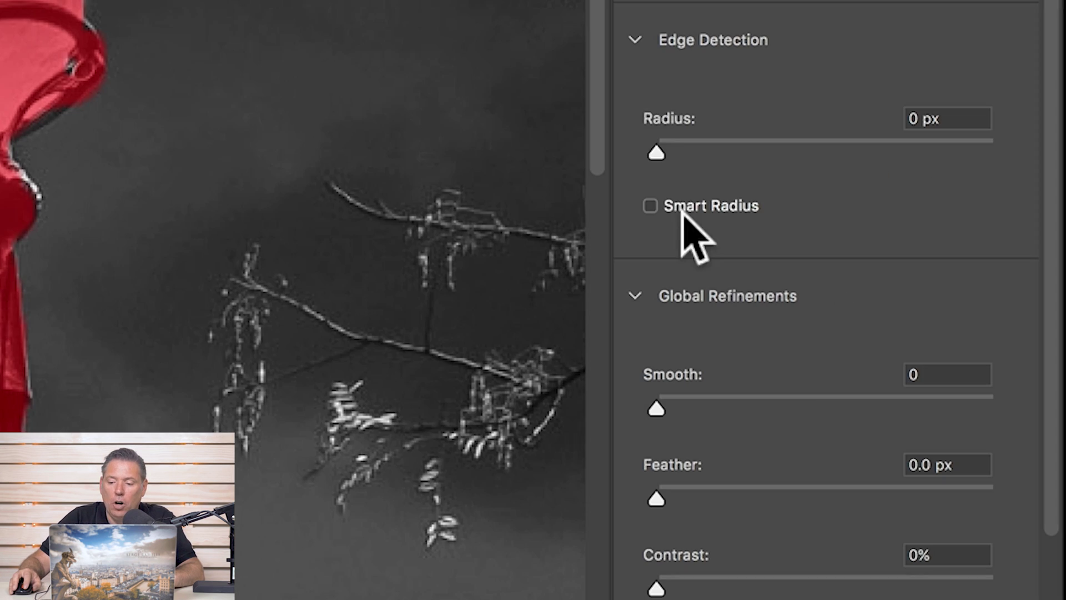
click(650, 206)
drag(656, 150, 676, 153)
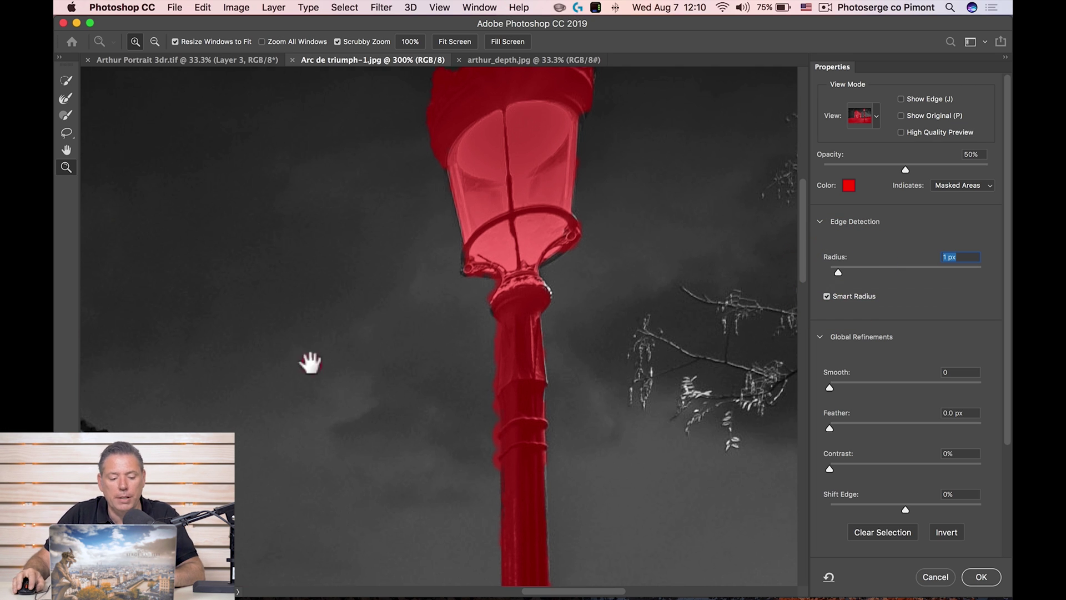
Step: Subtract the arch's roof ledge, from lower left up to the peak, from the selection
drag(307, 361, 657, 388)
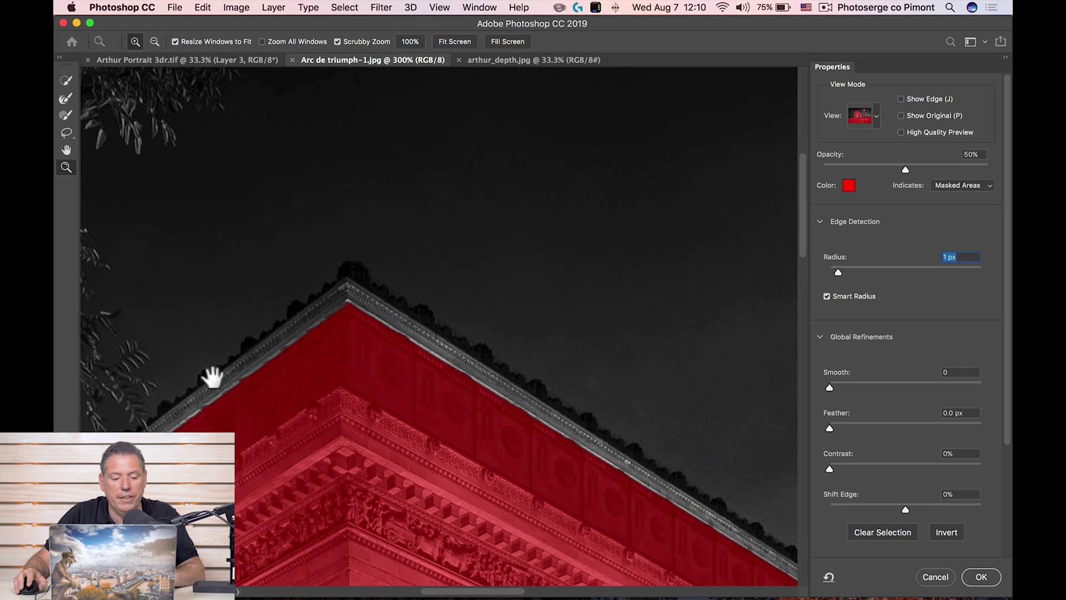
click(65, 80)
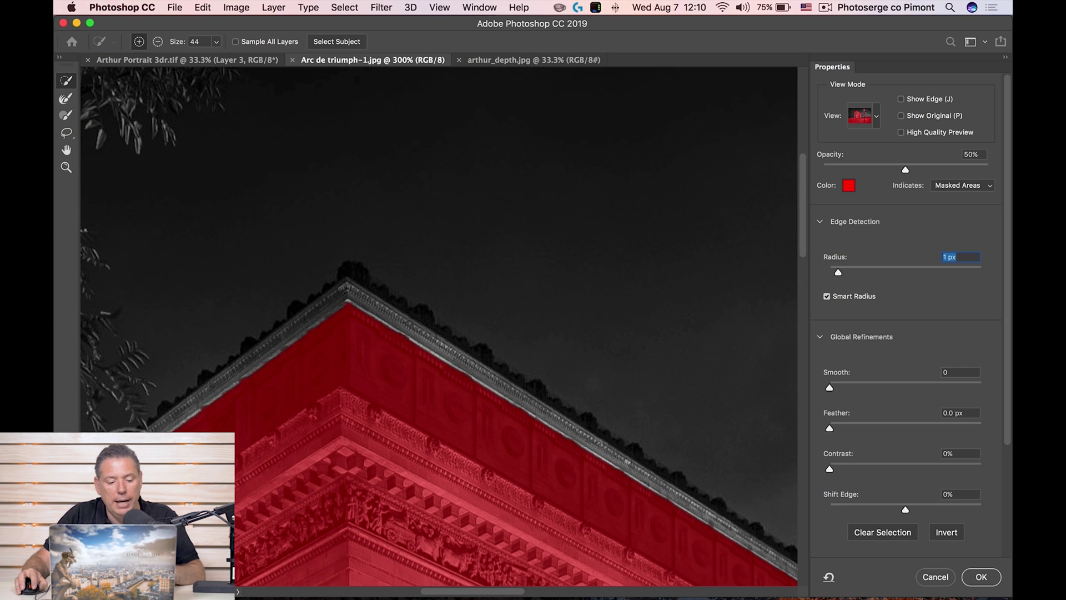
click(164, 443)
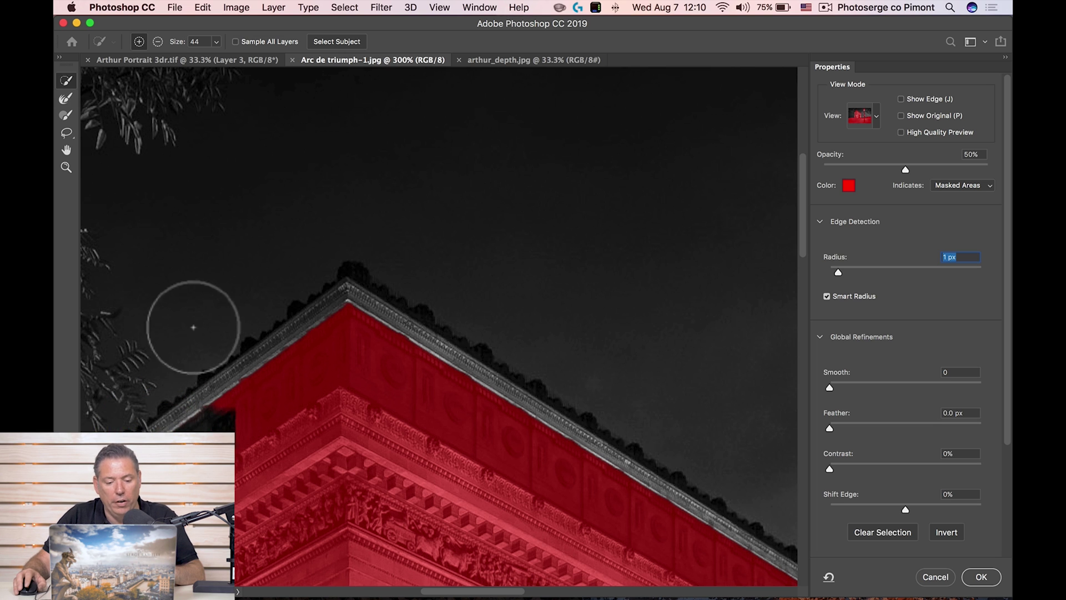
click(156, 41)
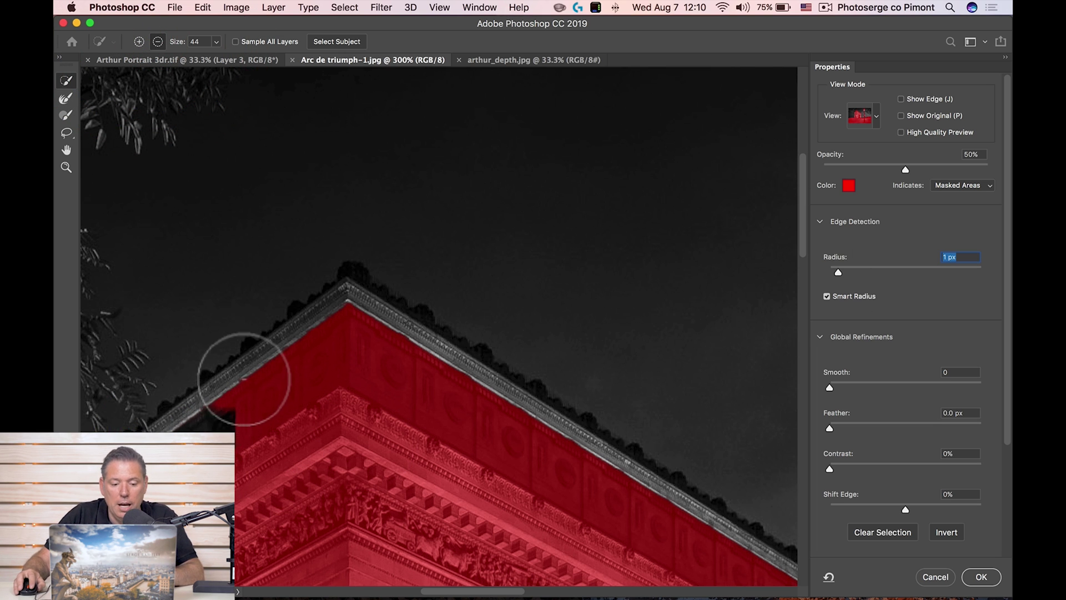
mouse_move(249, 369)
mouse_down()
mouse_move(203, 405)
mouse_move(136, 430)
mouse_up()
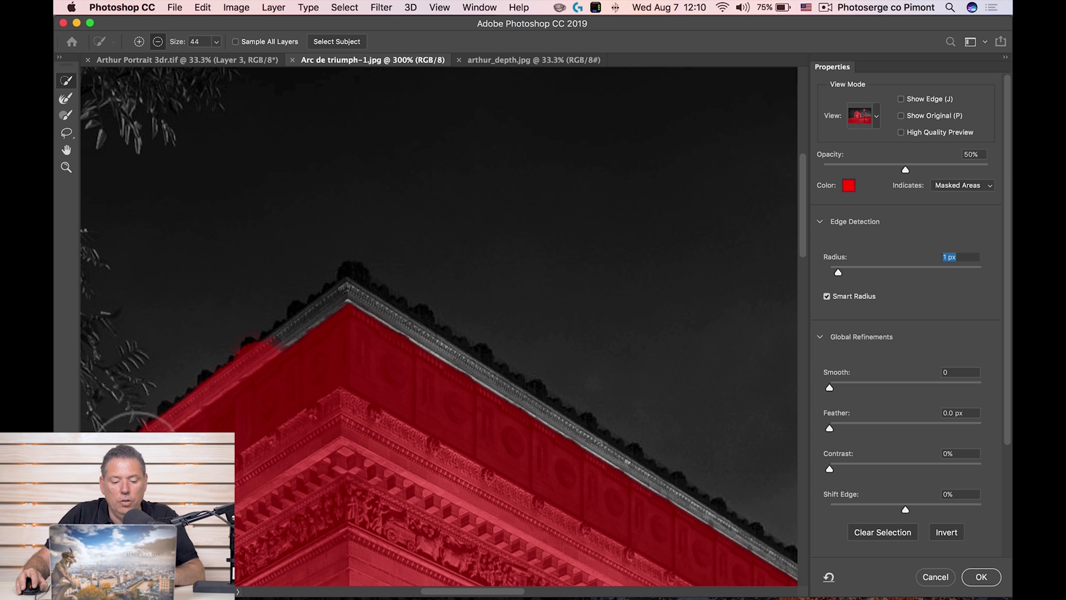
mouse_move(136, 444)
mouse_down()
mouse_move(210, 442)
mouse_move(347, 312)
mouse_move(404, 358)
mouse_move(407, 346)
mouse_move(389, 345)
mouse_move(455, 395)
mouse_move(459, 377)
mouse_move(513, 401)
mouse_move(441, 328)
mouse_up()
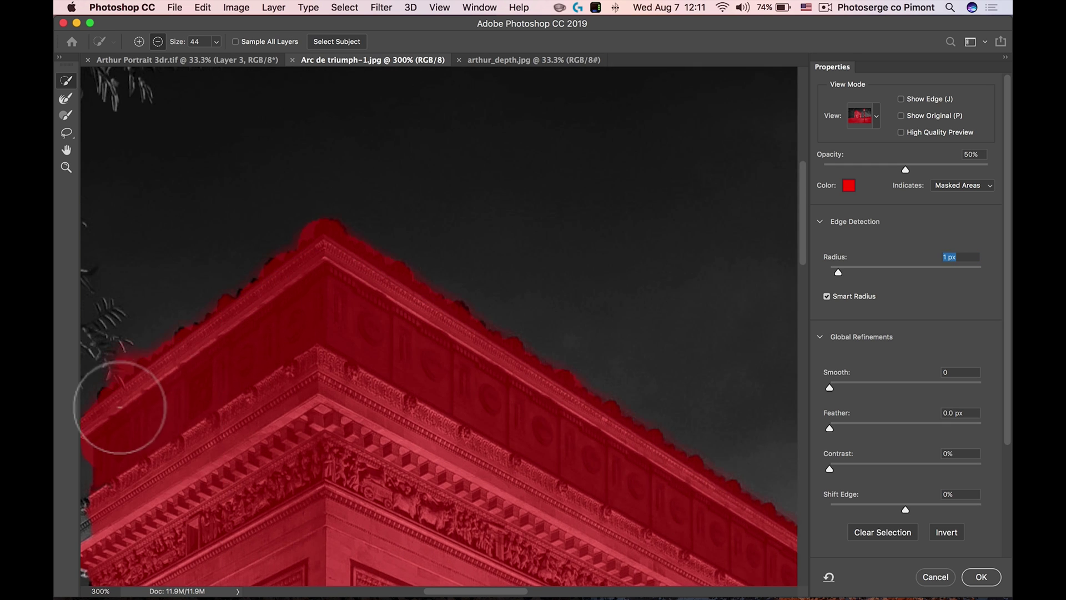
Step: Zoom out to the whole photo and apply the Select and Mask refinement
drag(115, 392, 331, 349)
key(super+minus)
key(z)
key(super+minus)
key(super+minus)
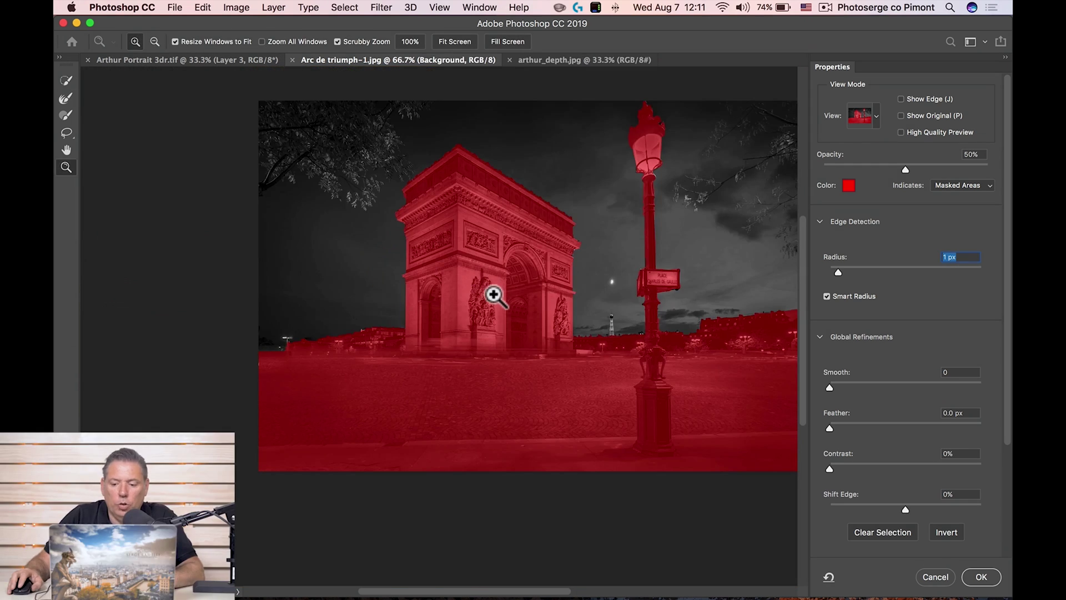
drag(517, 301, 438, 340)
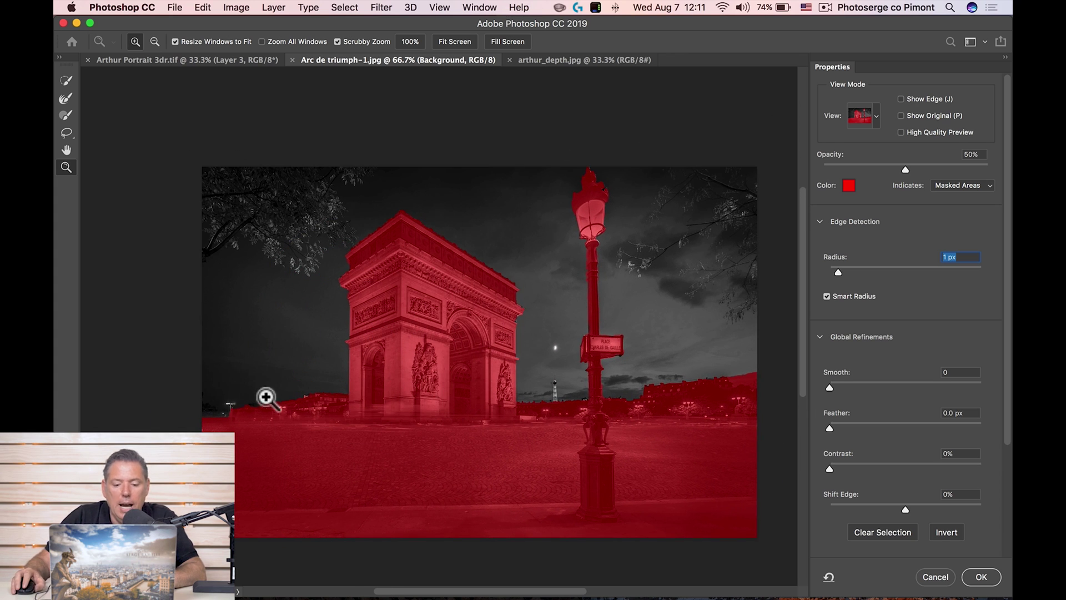
click(981, 577)
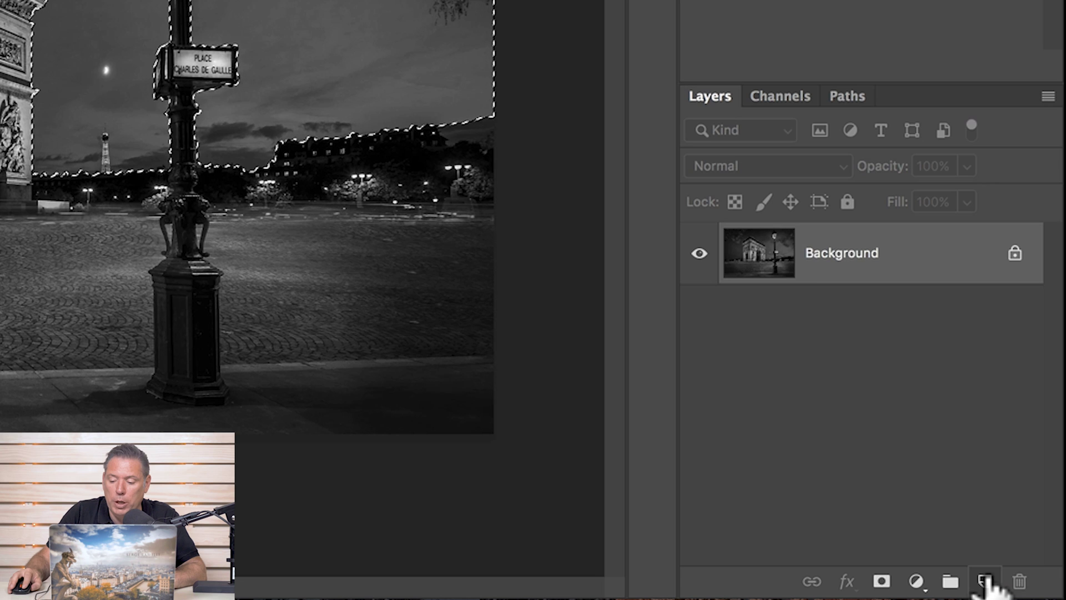
Step: Add Layer 1 with a white arch-and-lamp silhouette on black, then return to Background
click(971, 588)
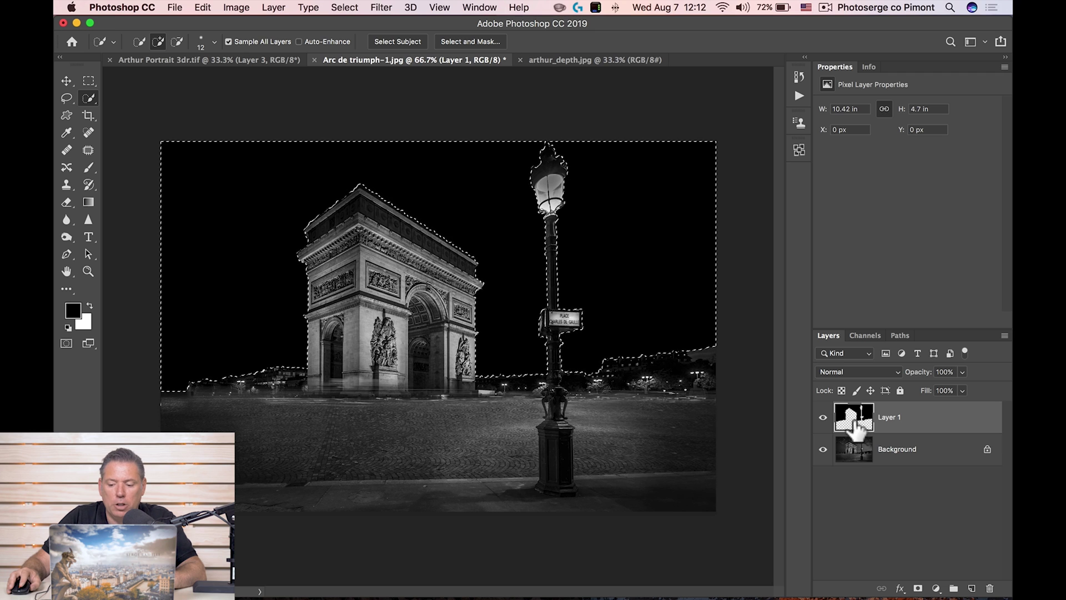
click(857, 453)
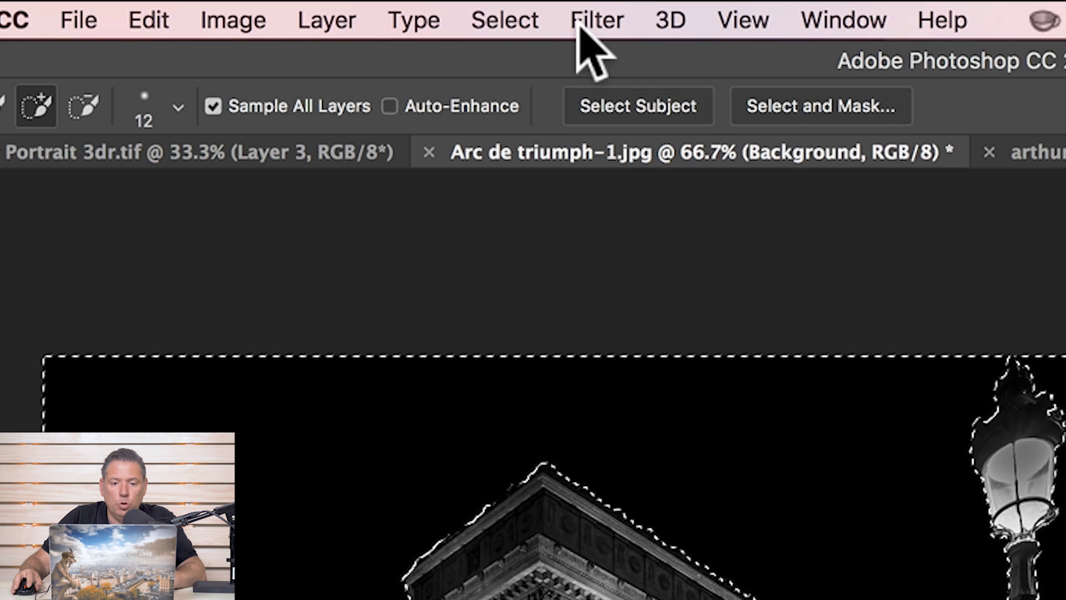
Step: Invert the current selection with Select > Inverse
click(382, 8)
click(352, 29)
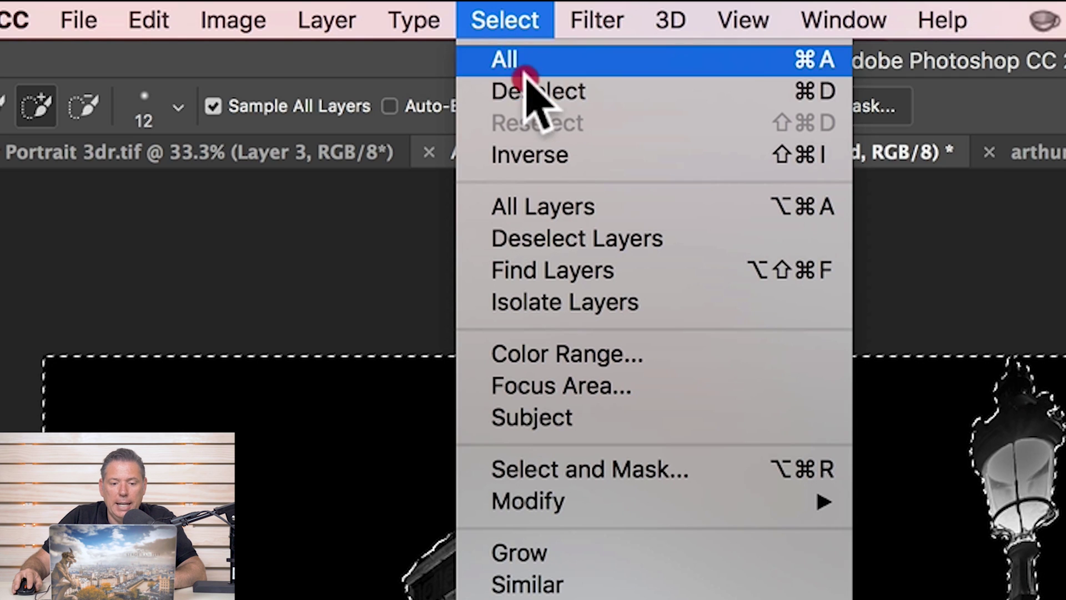
click(550, 159)
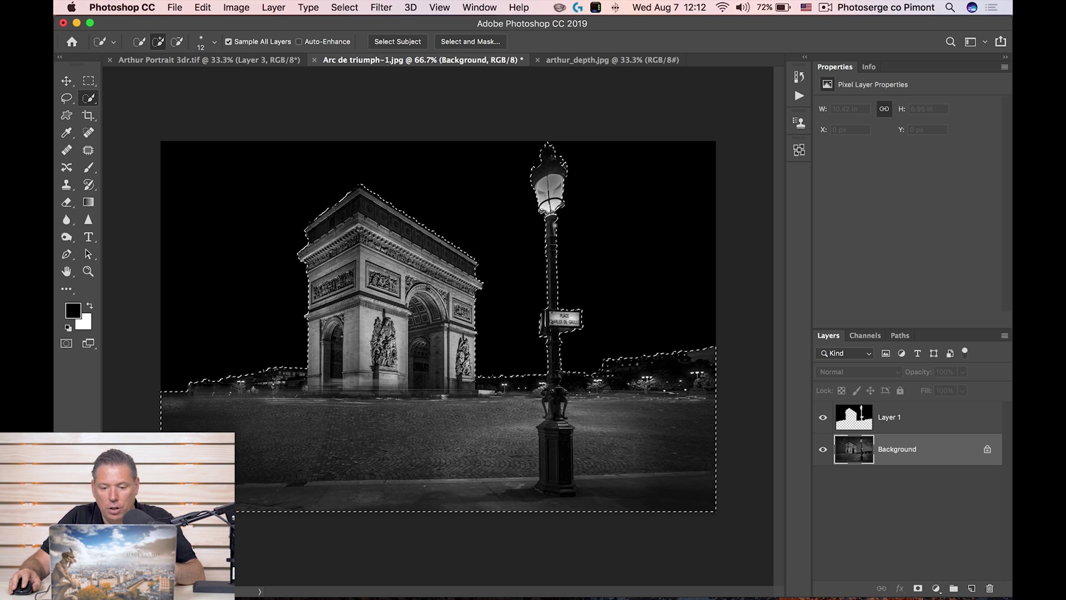
Step: With a 156 px brush, remove the lamp post and the gap between the arch's legs
drag(580, 237, 588, 237)
drag(612, 237, 618, 237)
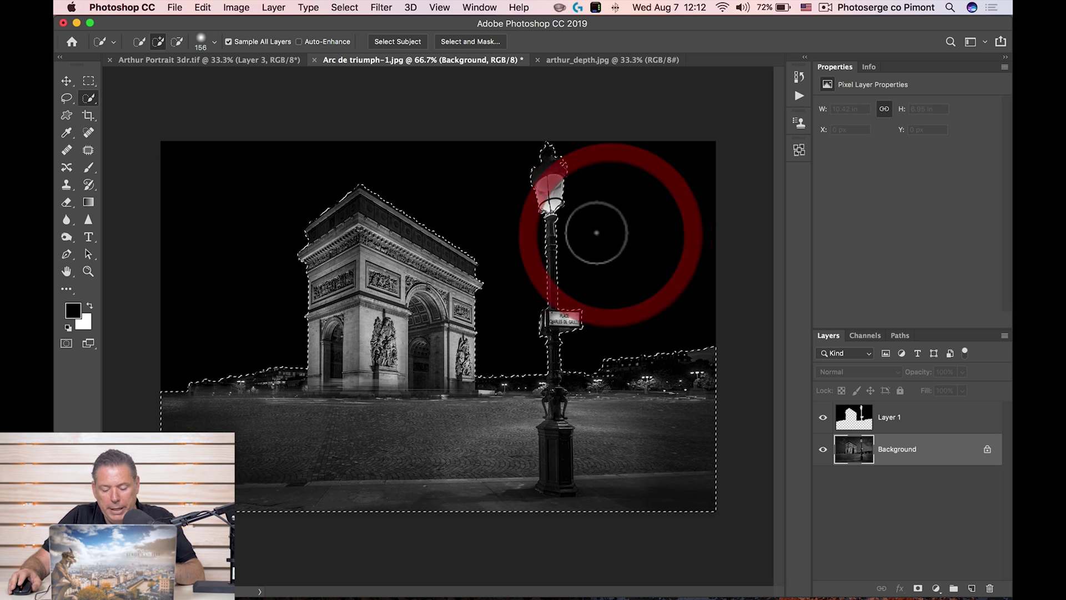
drag(548, 161, 559, 311)
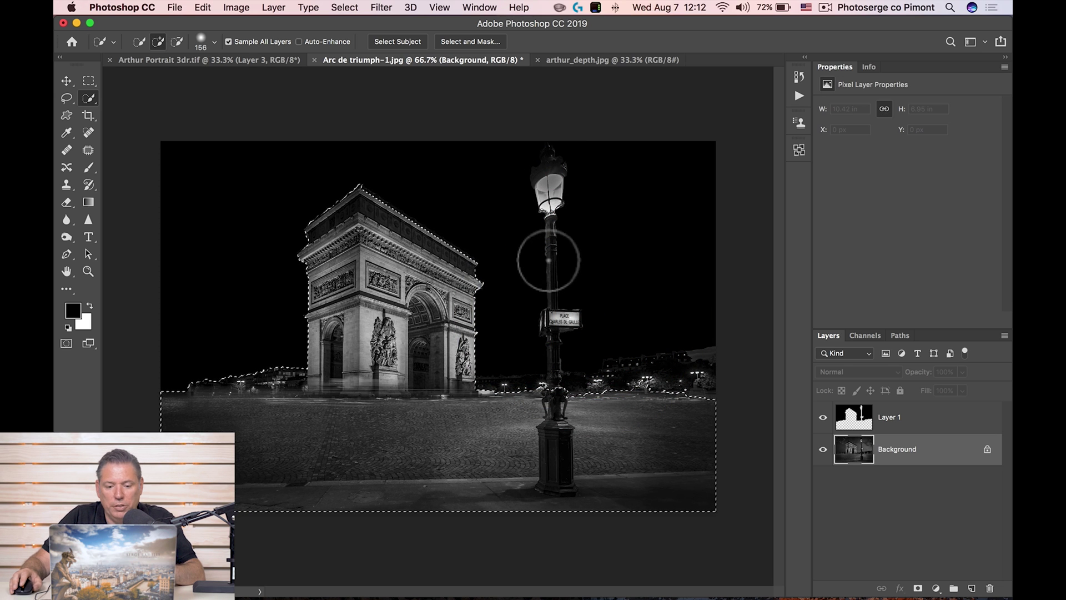
drag(314, 358, 421, 349)
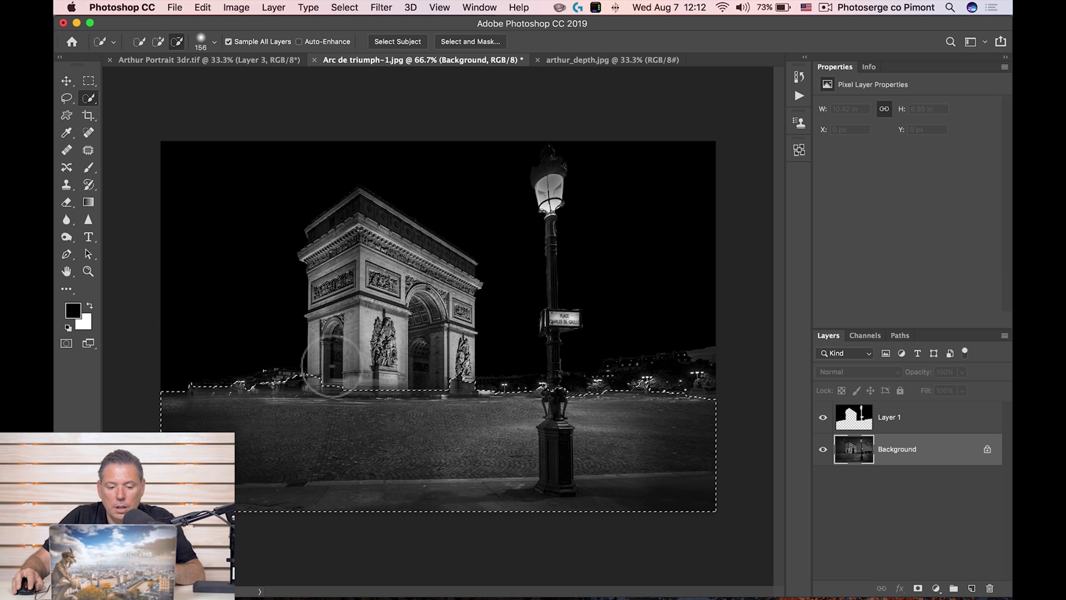
drag(467, 374, 461, 378)
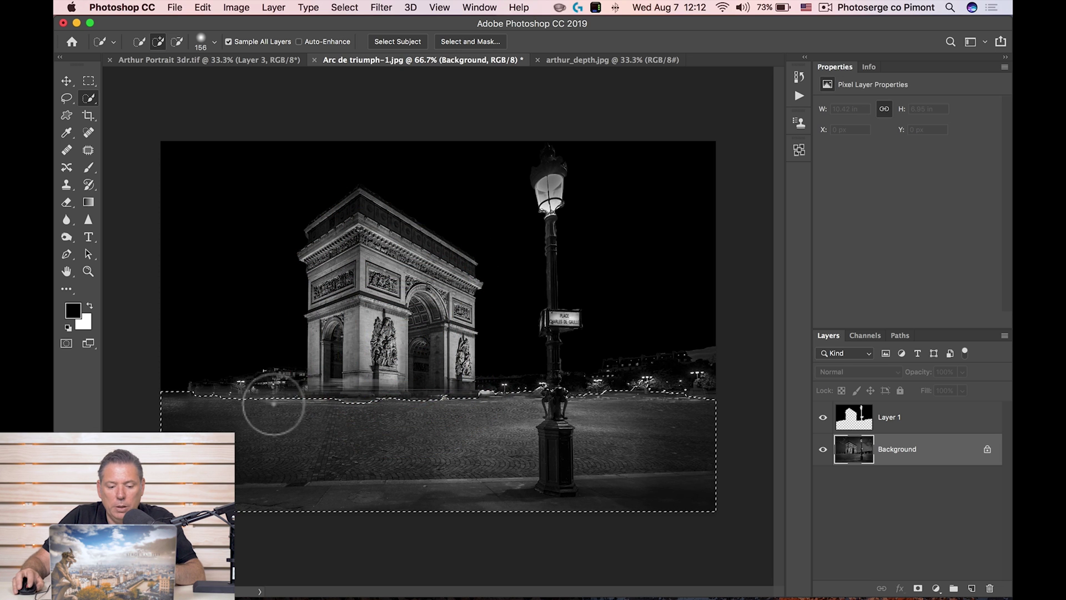
mouse_move(289, 392)
mouse_down()
mouse_move(268, 381)
mouse_move(197, 401)
mouse_up()
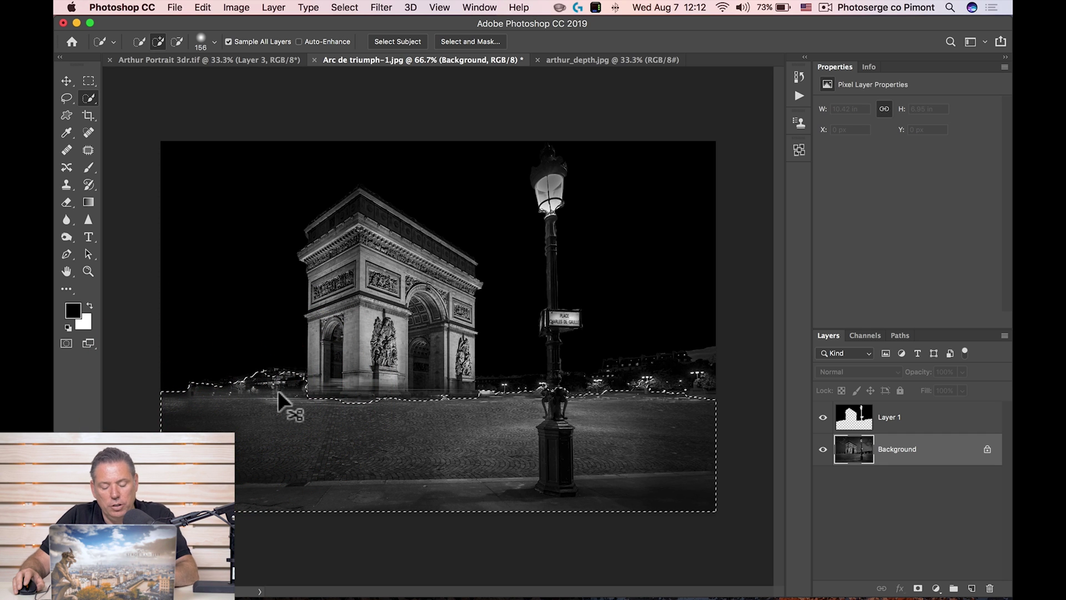
key(super+z)
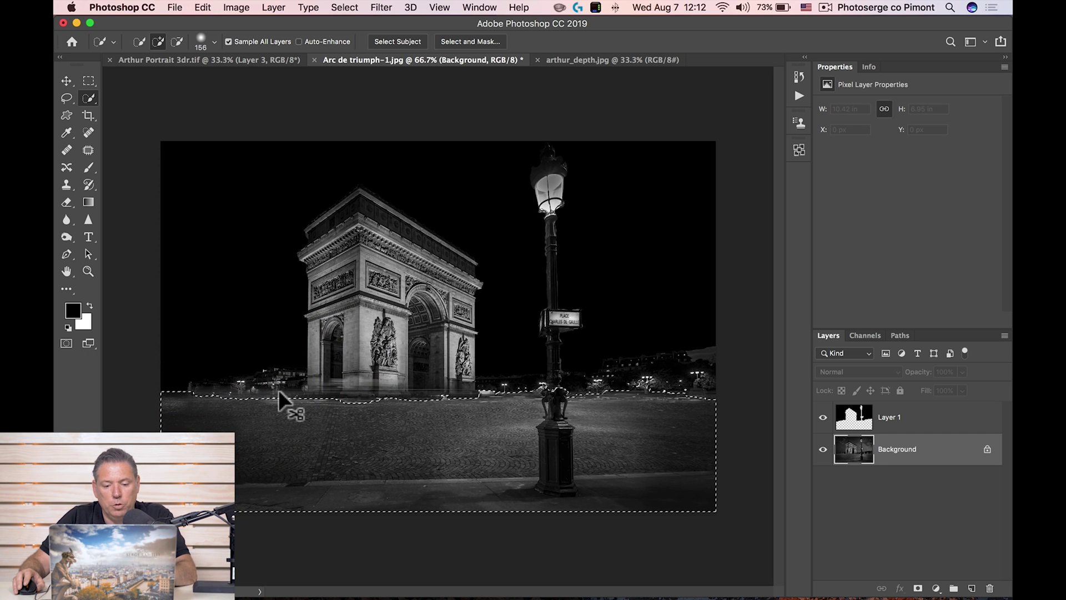
Step: Add the arch, ground and distant buildings to the selection, removing the lower-right ground strip
mouse_move(279, 388)
mouse_down()
mouse_move(236, 399)
mouse_move(334, 354)
mouse_up()
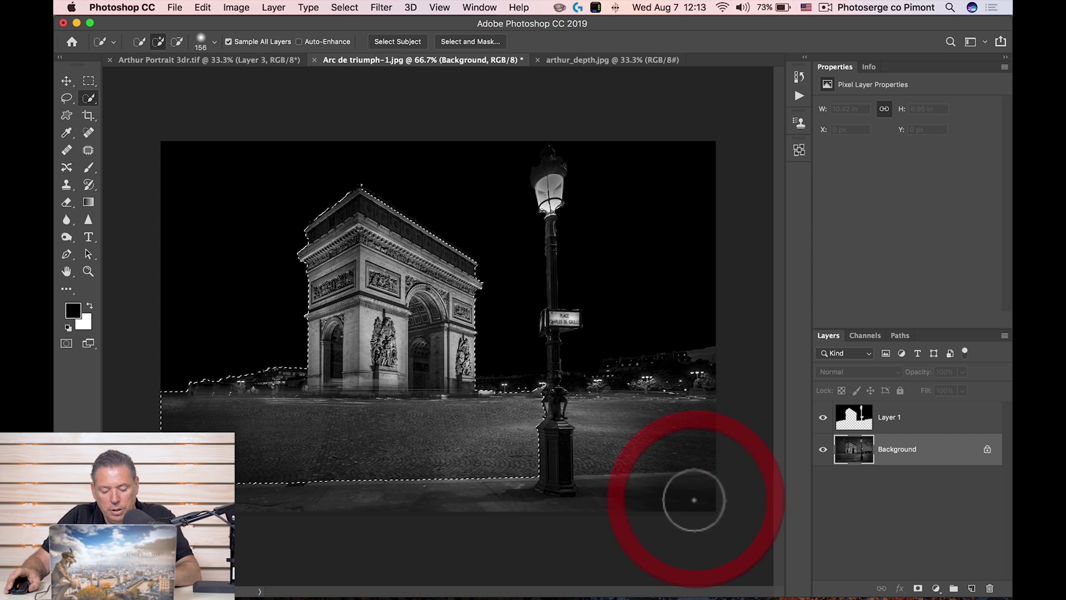
key(alt)
drag(685, 501, 257, 507)
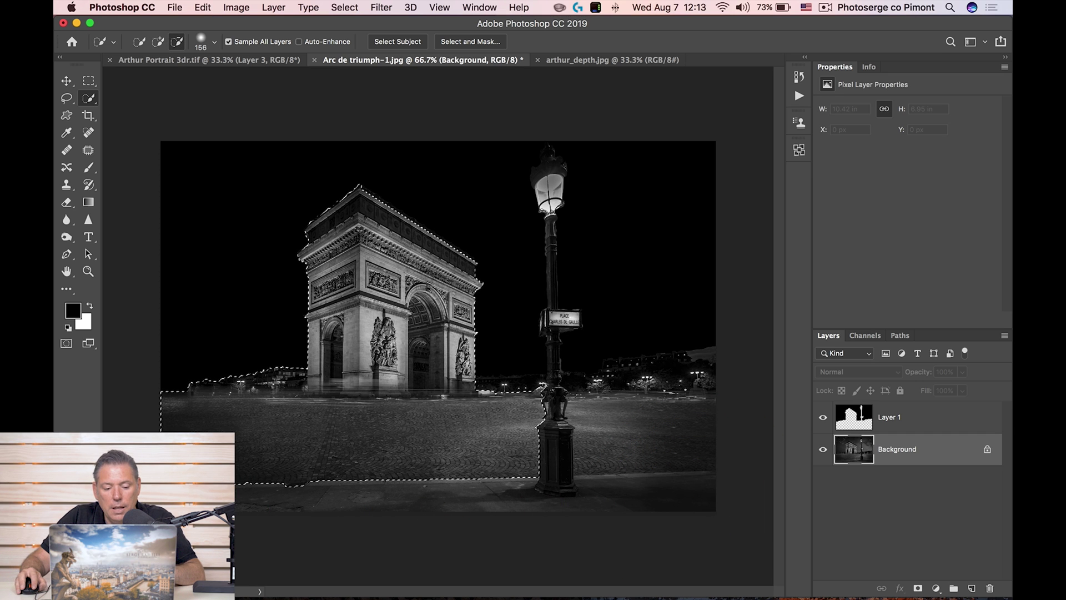
mouse_move(607, 436)
mouse_down()
mouse_move(700, 444)
mouse_move(626, 388)
mouse_move(696, 378)
mouse_up()
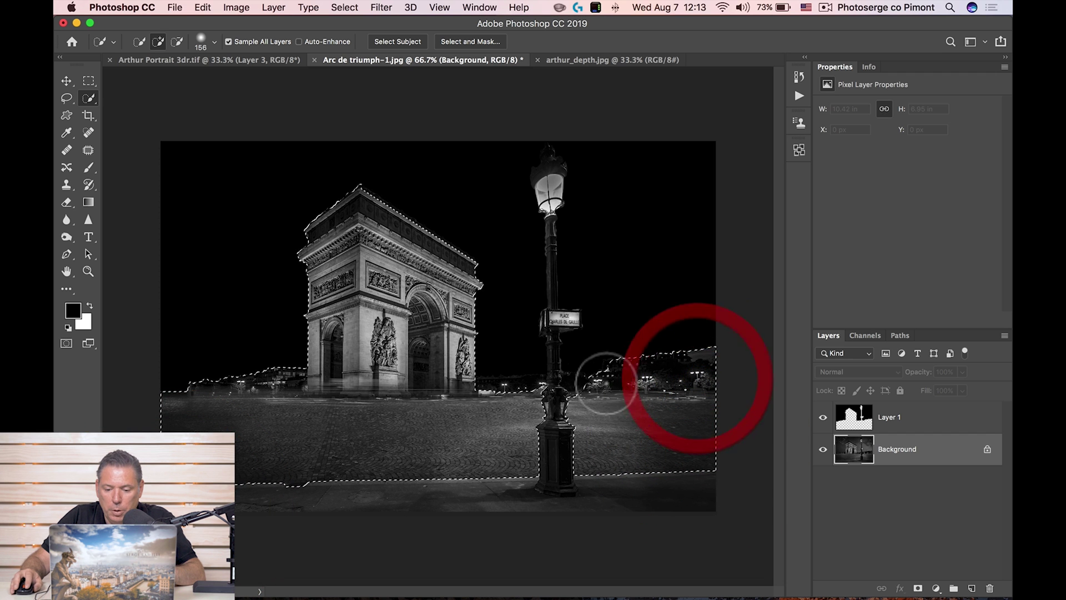
mouse_move(606, 384)
mouse_down()
mouse_move(571, 397)
mouse_move(519, 381)
mouse_move(481, 396)
mouse_up()
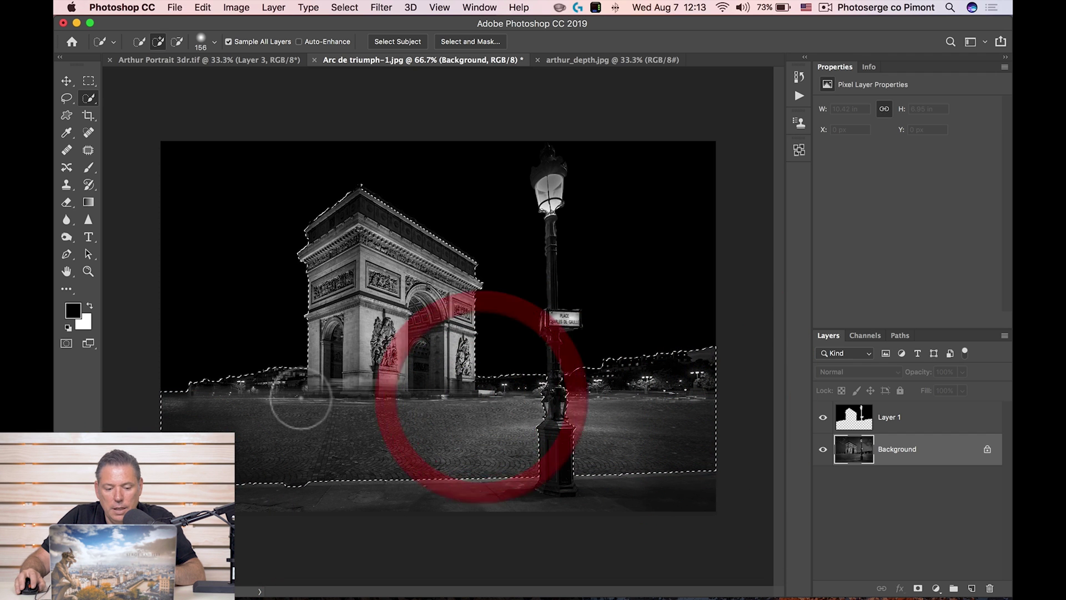
drag(300, 398, 155, 385)
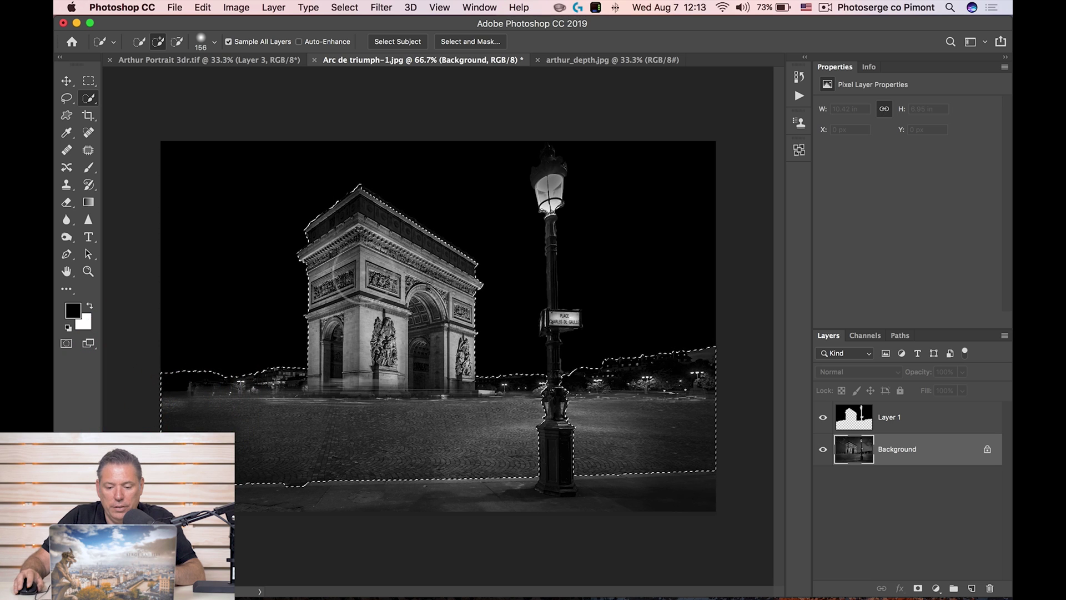
Step: Subtract the gap between the lamp post's column and right leg using a 7 px brush
key(z)
click(557, 392)
click(557, 393)
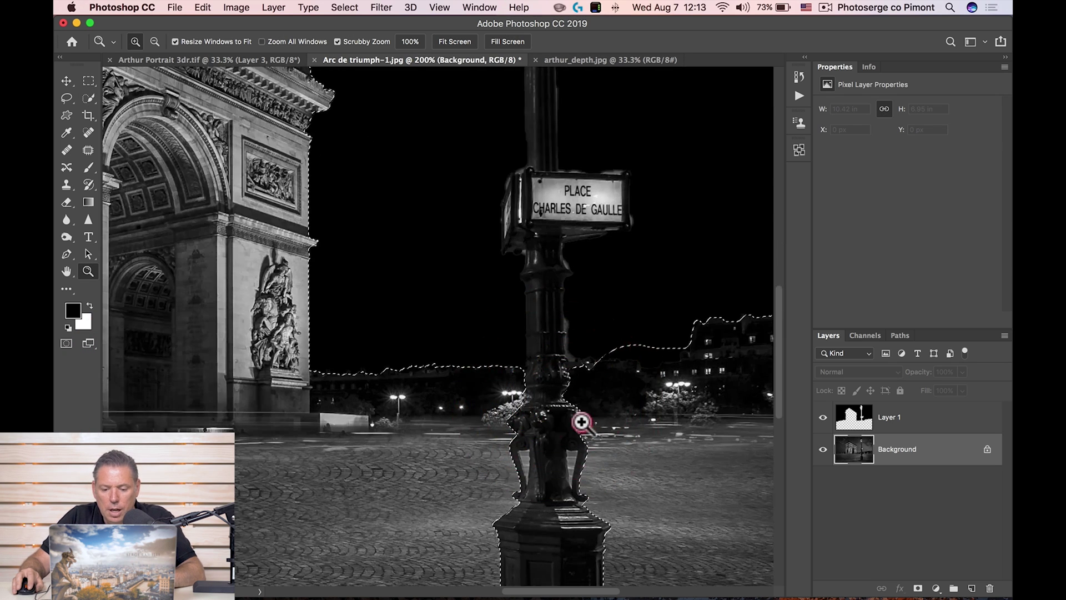
click(582, 422)
key(w)
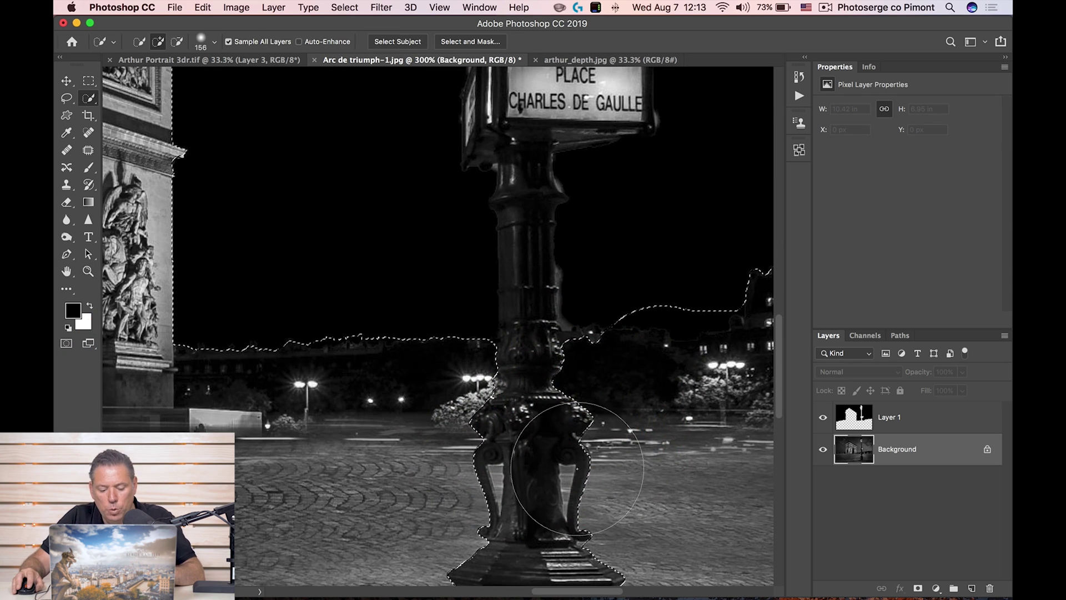
mouse_move(602, 456)
ctrl+alt+mouse_down()
mouse_move(434, 469)
mouse_move(404, 452)
mouse_move(493, 488)
mouse_move(508, 518)
ctrl+alt+mouse_up()
alt+click(496, 476)
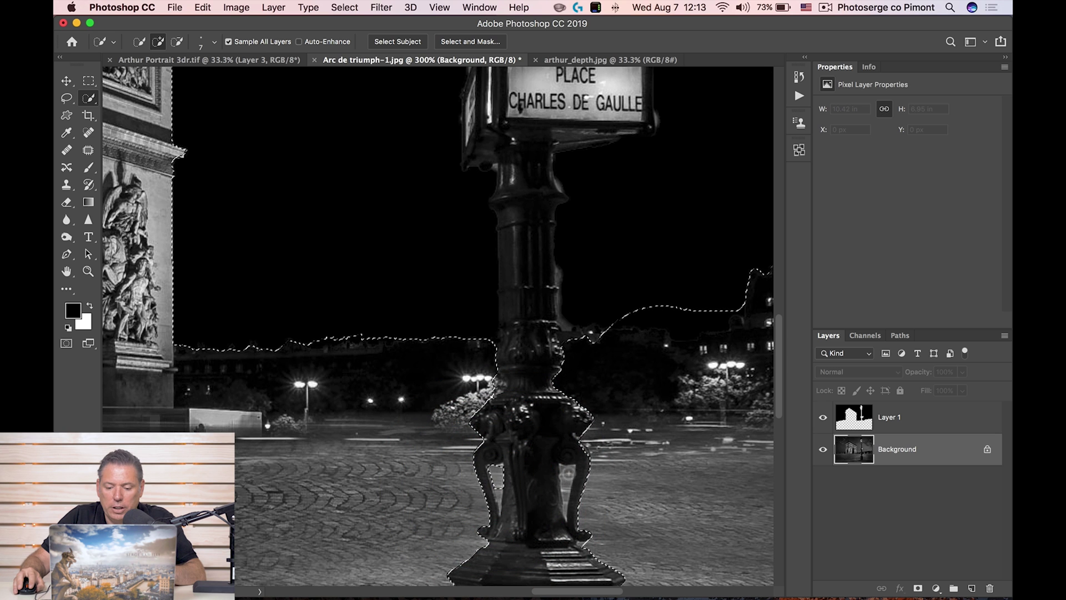
alt+drag(566, 499, 499, 505)
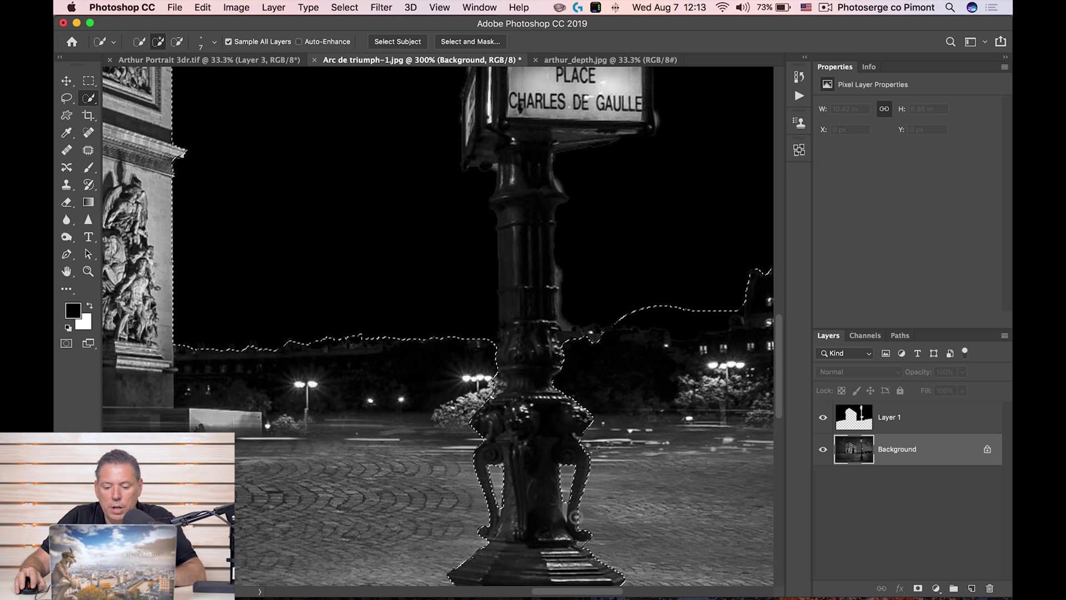
drag(566, 509, 569, 512)
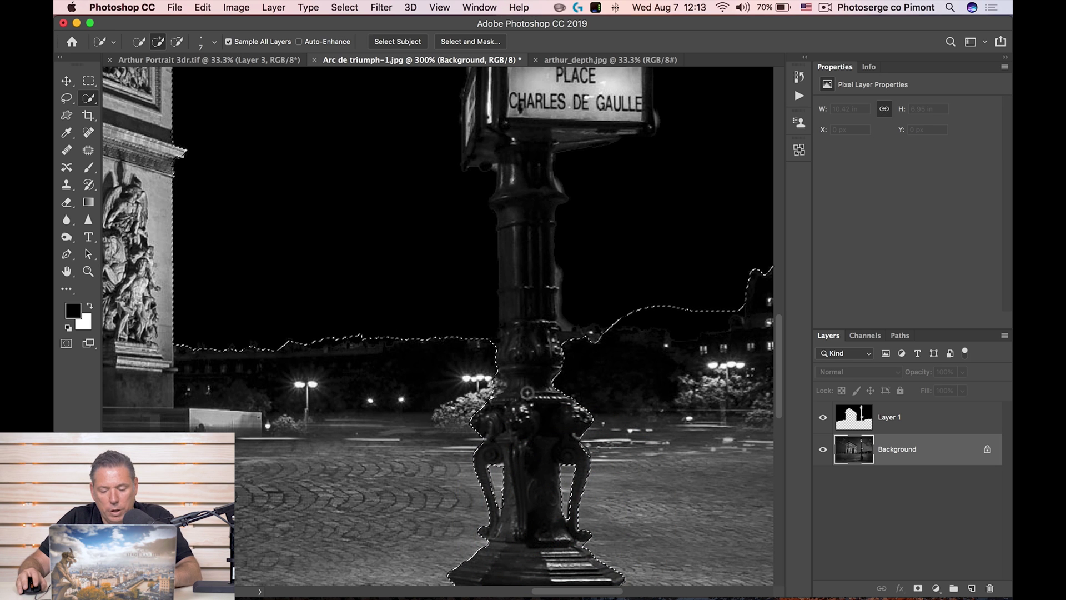
key(z)
alt+click(407, 303)
alt+click(408, 302)
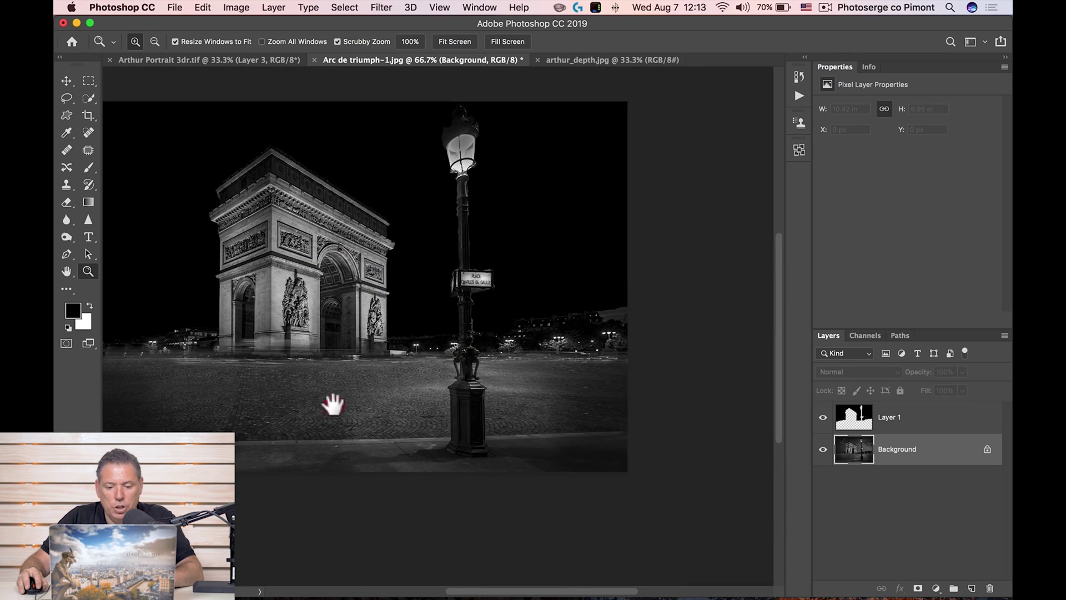
Step: Create Layer 2 and fill the selection with foreground colour #818181
drag(333, 405, 407, 413)
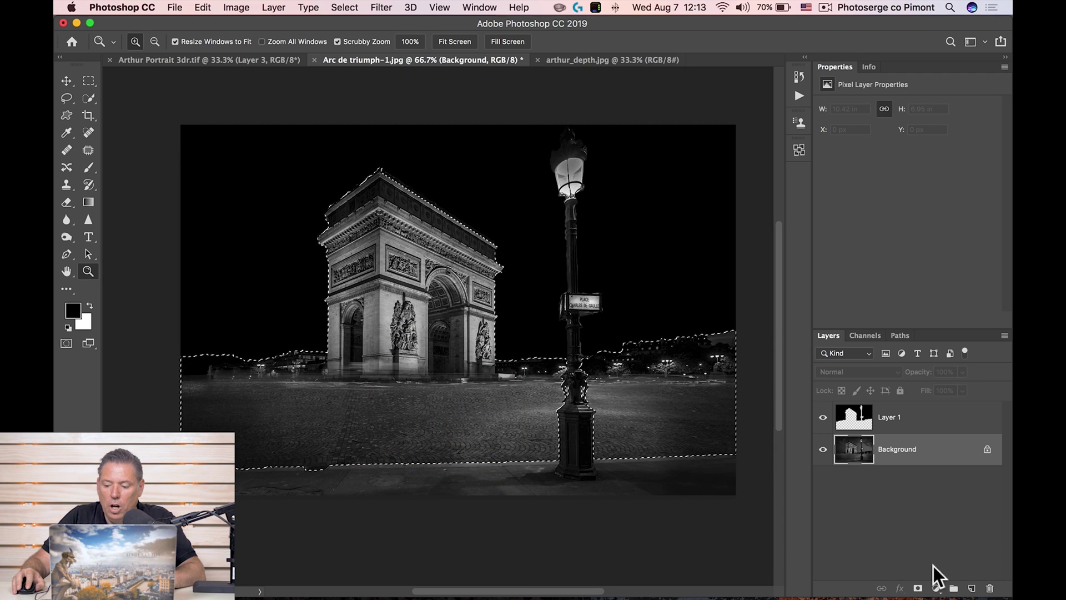
click(972, 589)
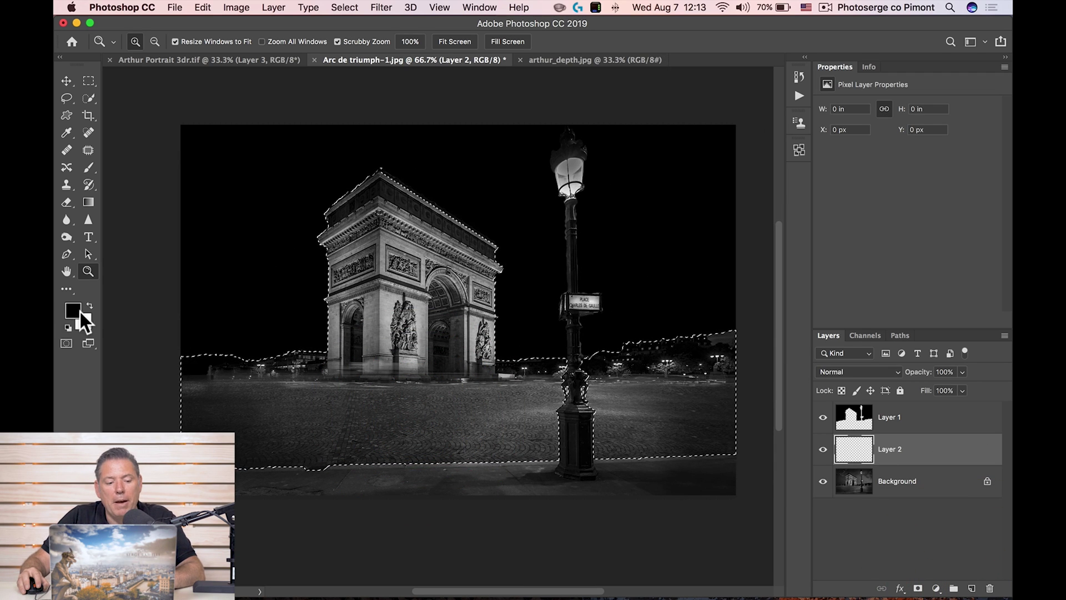
click(78, 310)
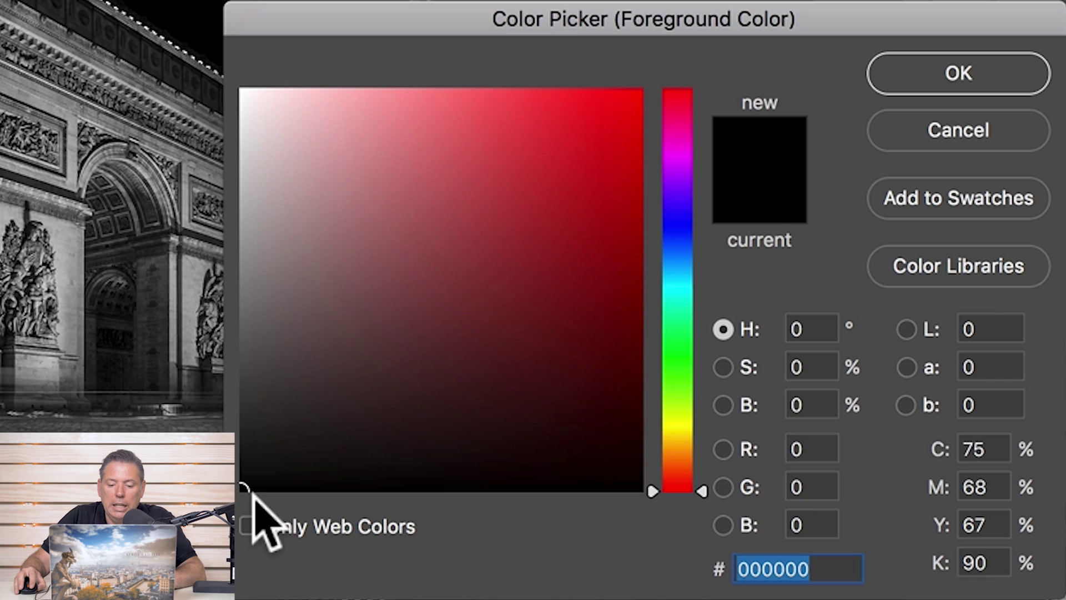
mouse_move(243, 489)
mouse_down()
mouse_move(243, 279)
mouse_move(243, 287)
mouse_up()
click(988, 78)
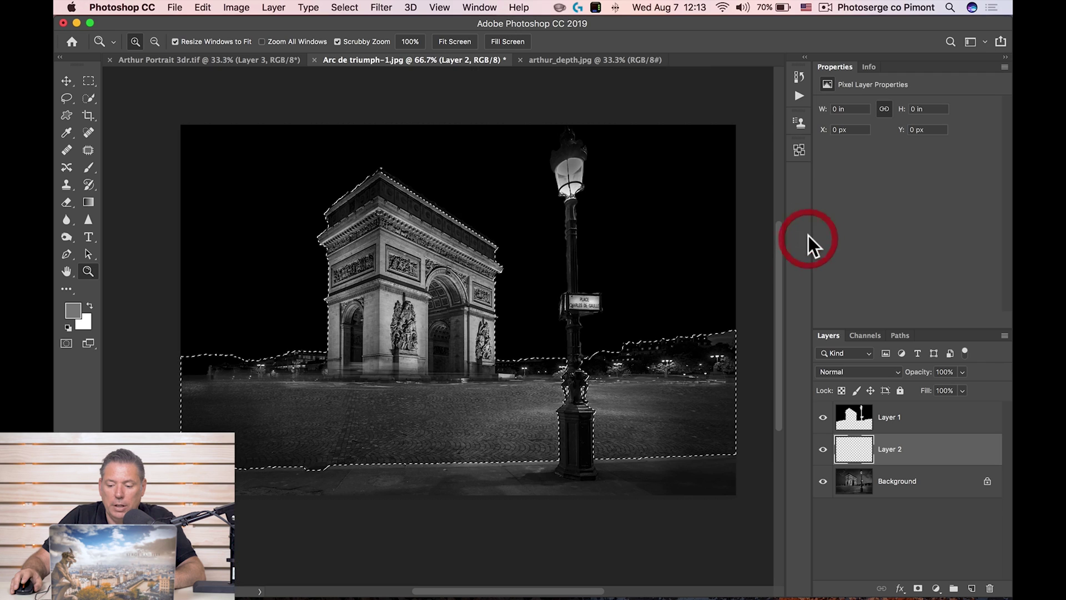
key(alt+BackSpace)
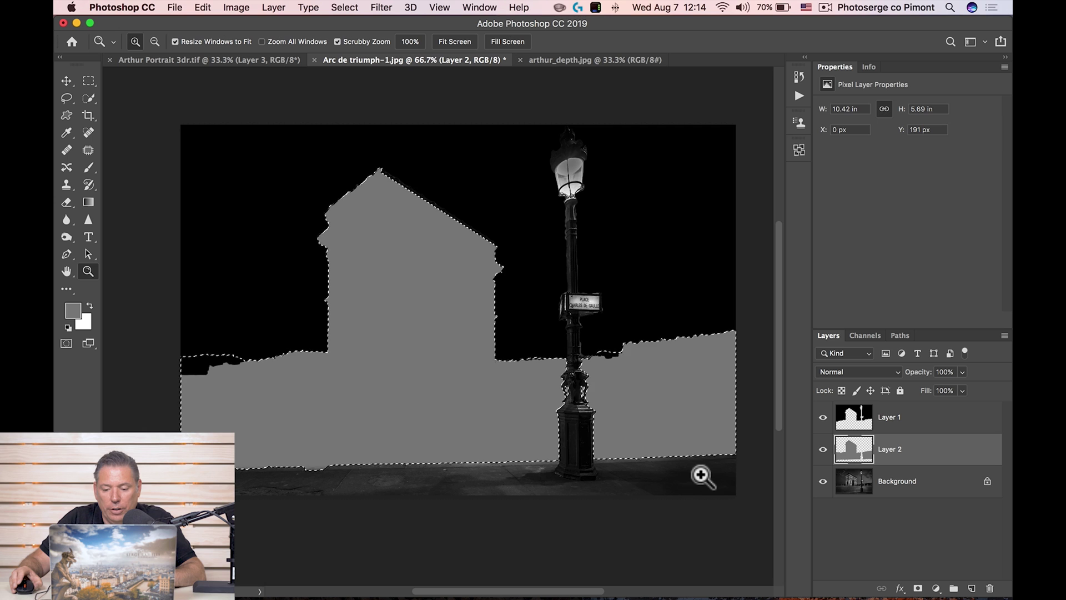
Step: Load the full canvas as a selection, then subtract Layer 2's grey shape from it
click(855, 489)
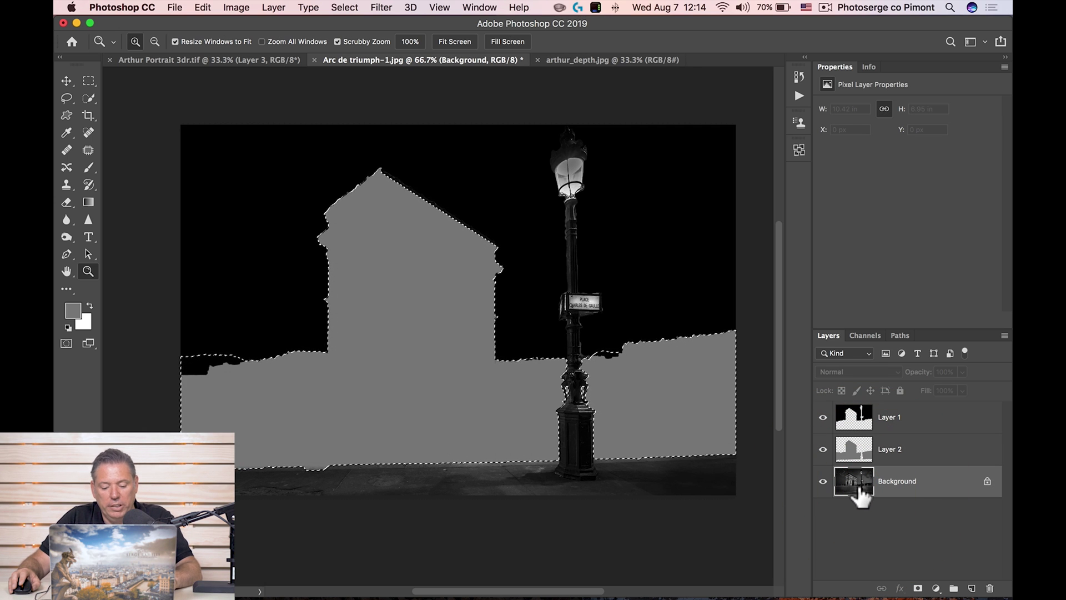
super+click(860, 493)
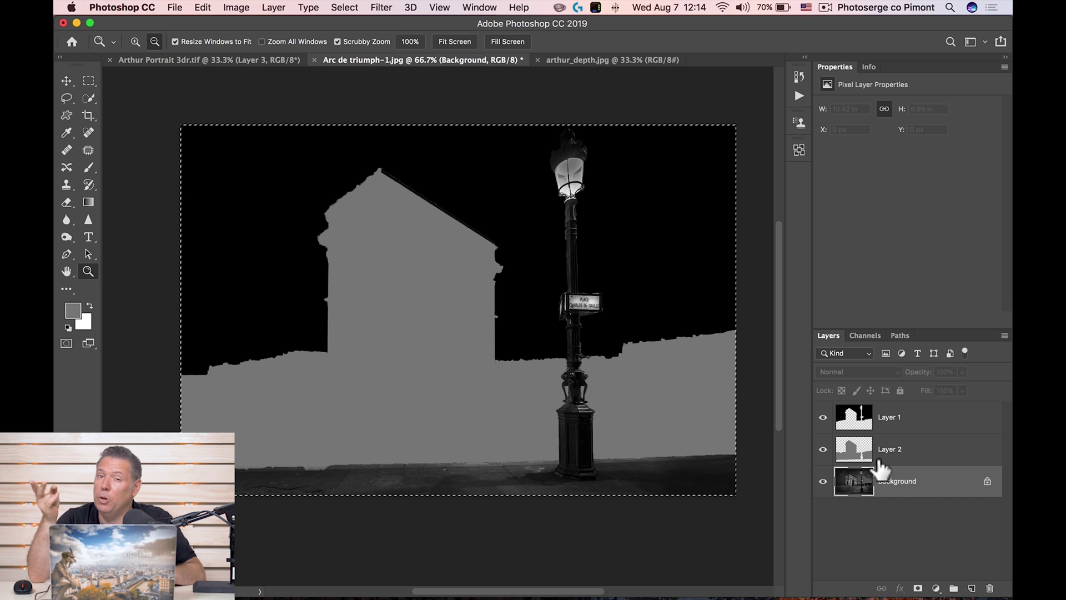
drag(880, 469, 855, 448)
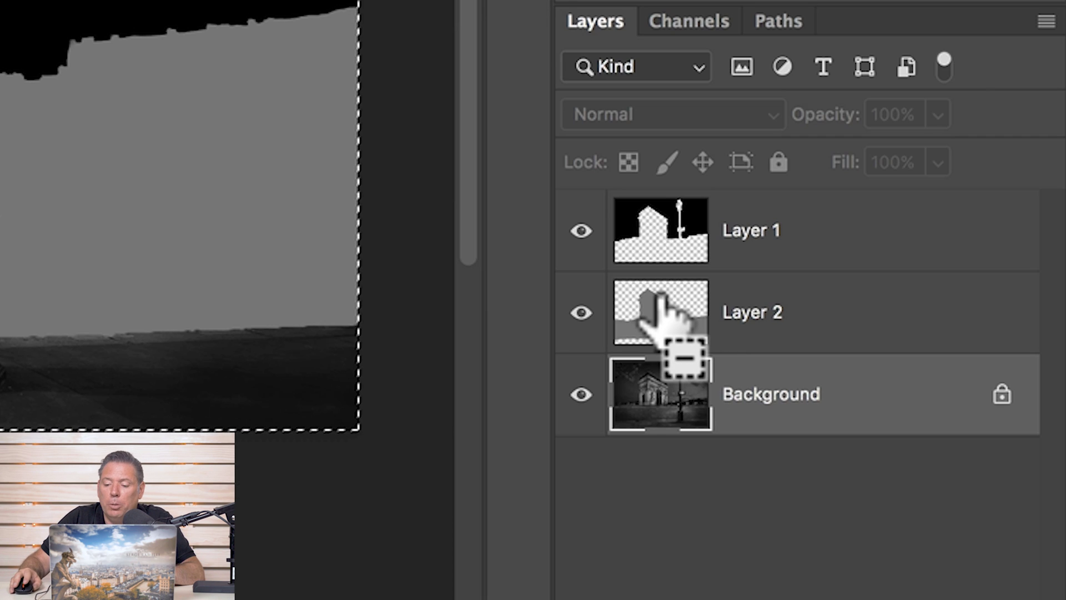
drag(661, 294, 668, 236)
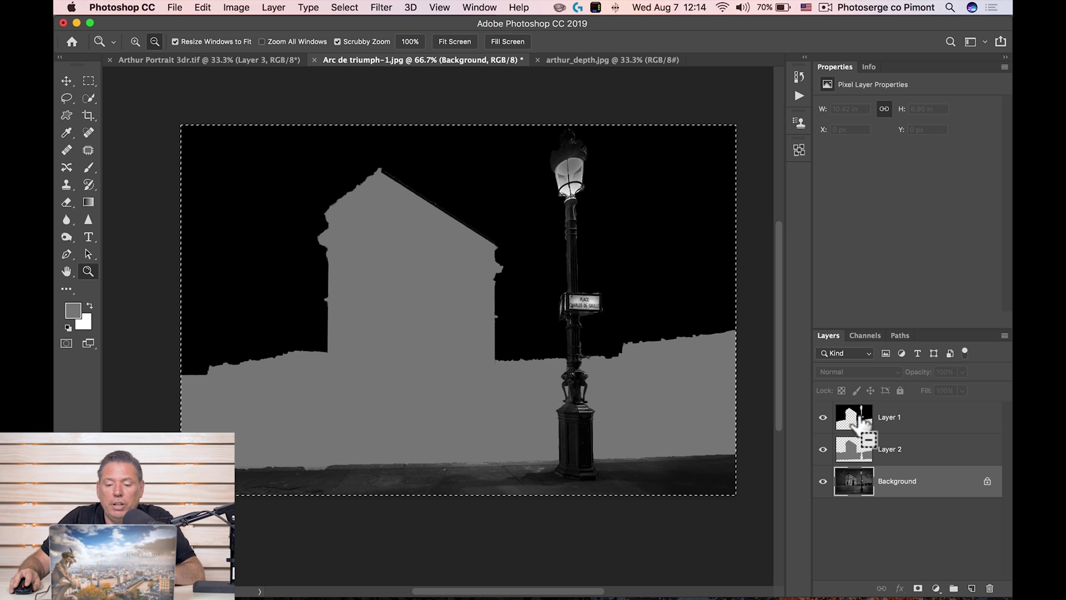
alt+super+click(854, 449)
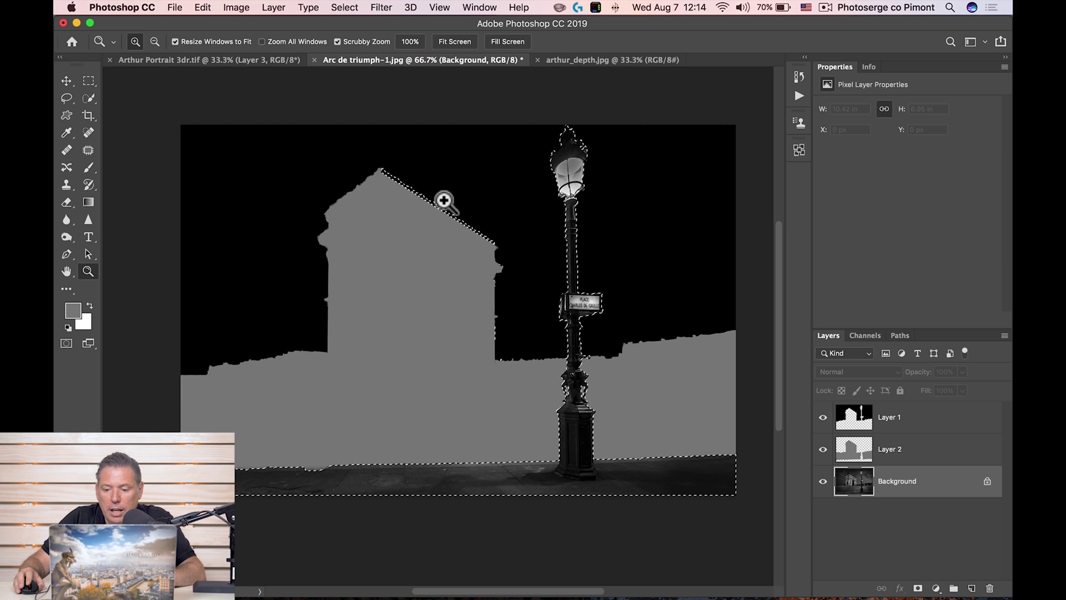
Step: Remove the remaining sky along the roof from the selection with a large brush
key(w)
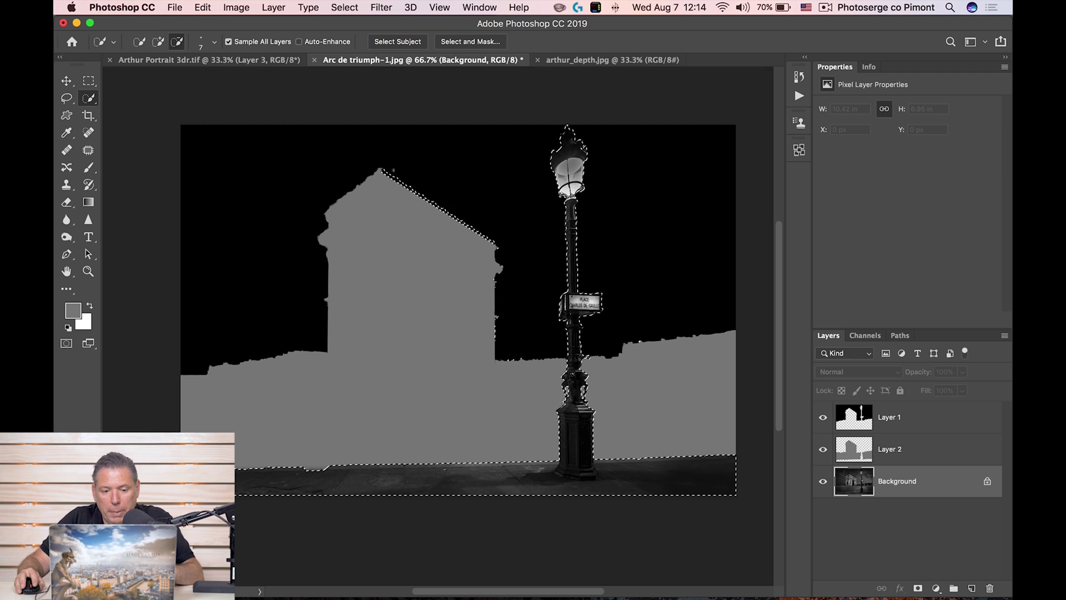
mouse_move(392, 185)
mouse_down()
mouse_move(403, 213)
mouse_move(433, 213)
mouse_move(418, 219)
mouse_move(472, 250)
mouse_move(489, 240)
mouse_move(483, 336)
mouse_move(498, 364)
mouse_move(514, 345)
mouse_up()
drag(340, 286, 321, 262)
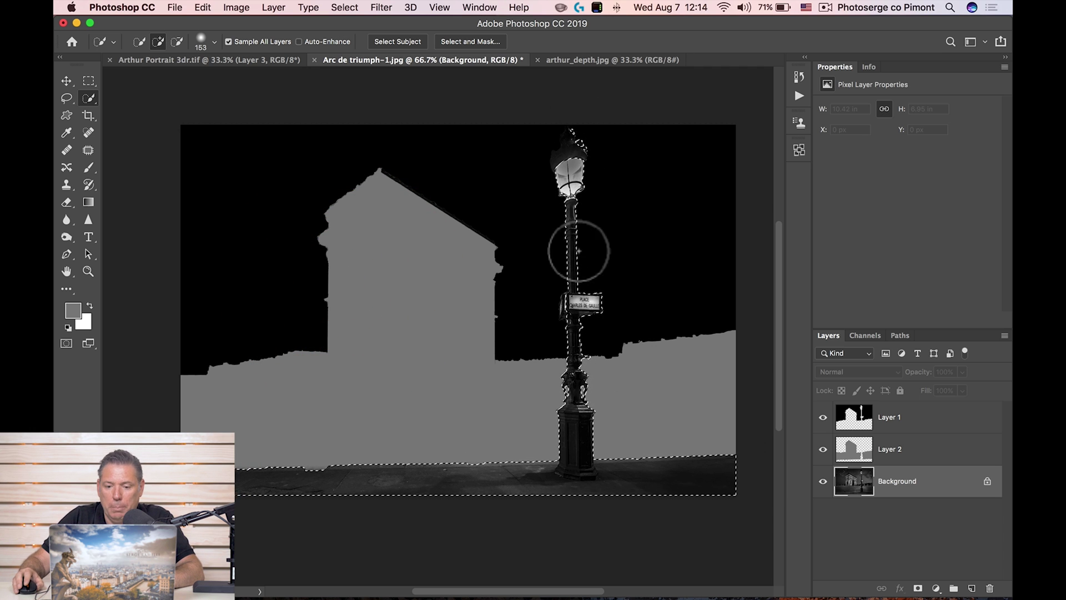
Step: Refine the selection around the lamp head with a smaller brush, then zoom back out
key(z)
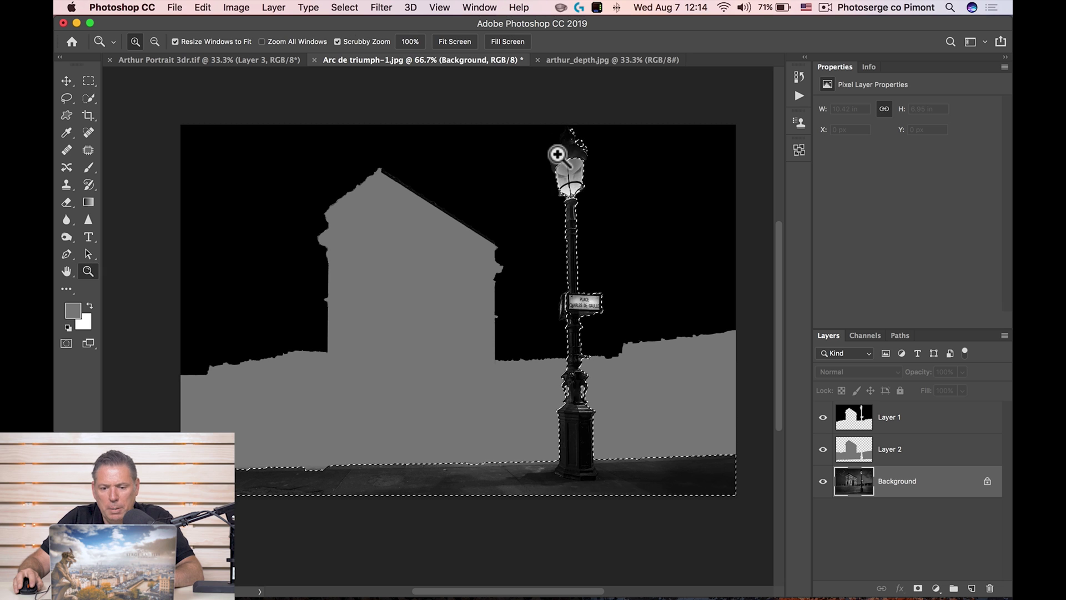
click(558, 154)
click(559, 153)
key(w)
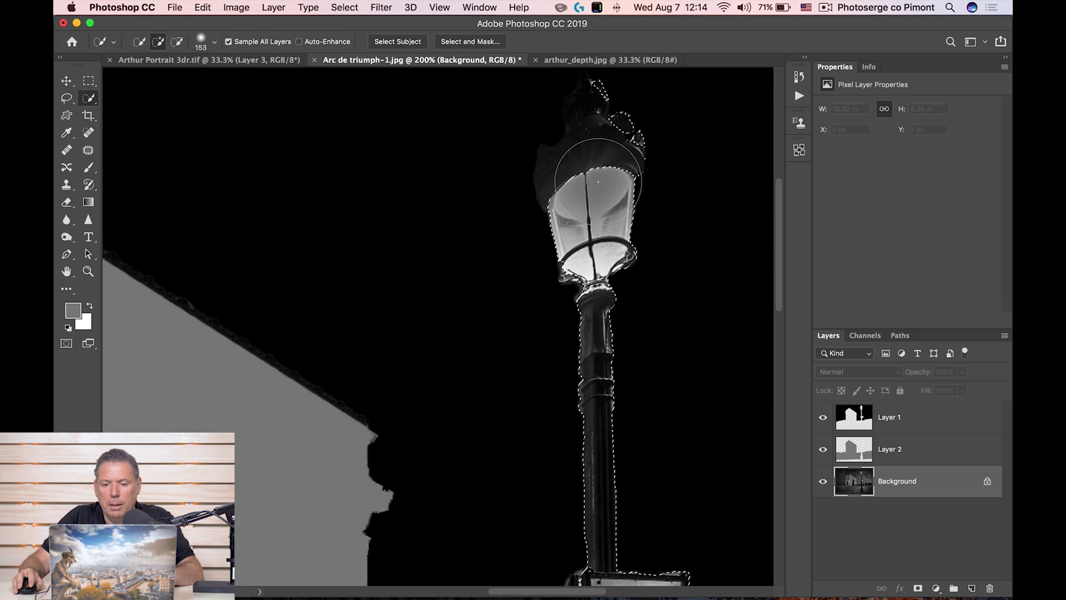
mouse_move(578, 186)
mouse_down()
mouse_move(517, 185)
mouse_move(558, 166)
mouse_move(571, 202)
mouse_move(578, 131)
mouse_move(605, 160)
mouse_move(590, 95)
mouse_move(624, 111)
mouse_up()
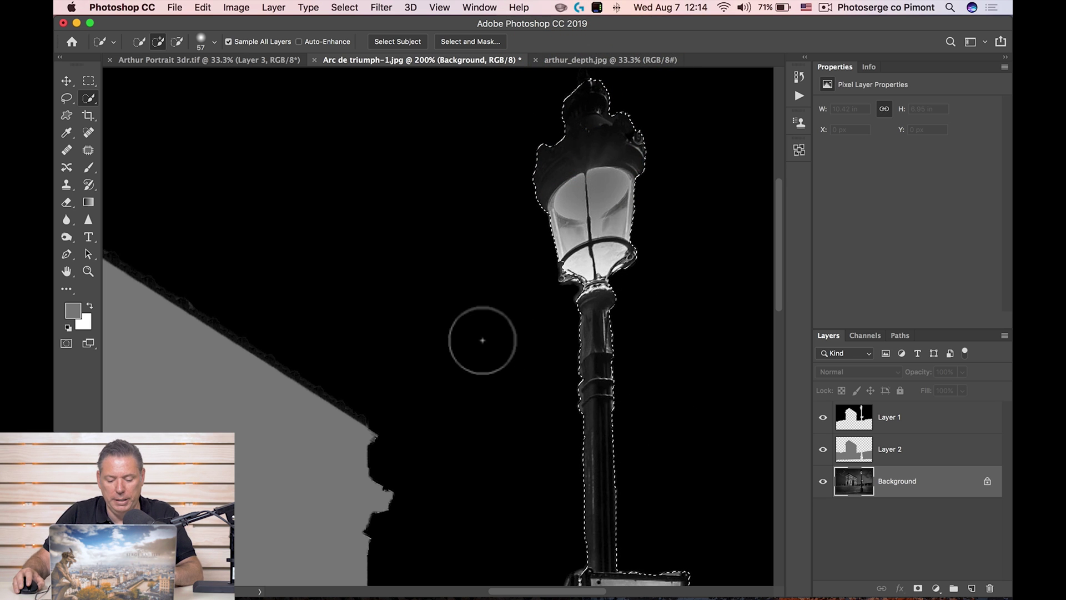
key(z)
alt+click(459, 255)
alt+click(351, 356)
alt+click(351, 356)
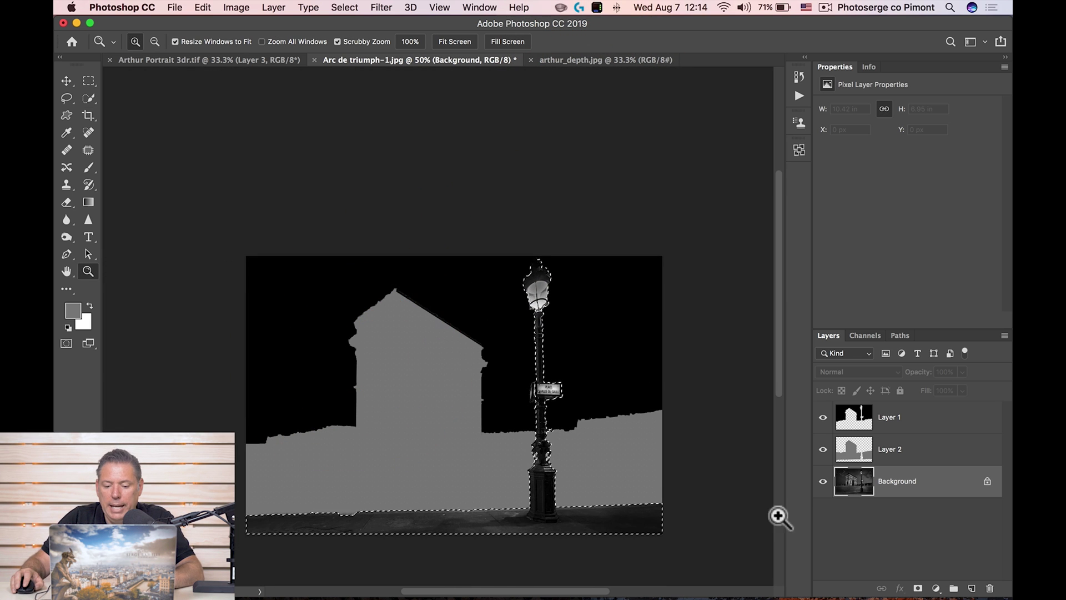
Step: Create Layer 3 and fill the selection with near-white #fff9f9
click(972, 588)
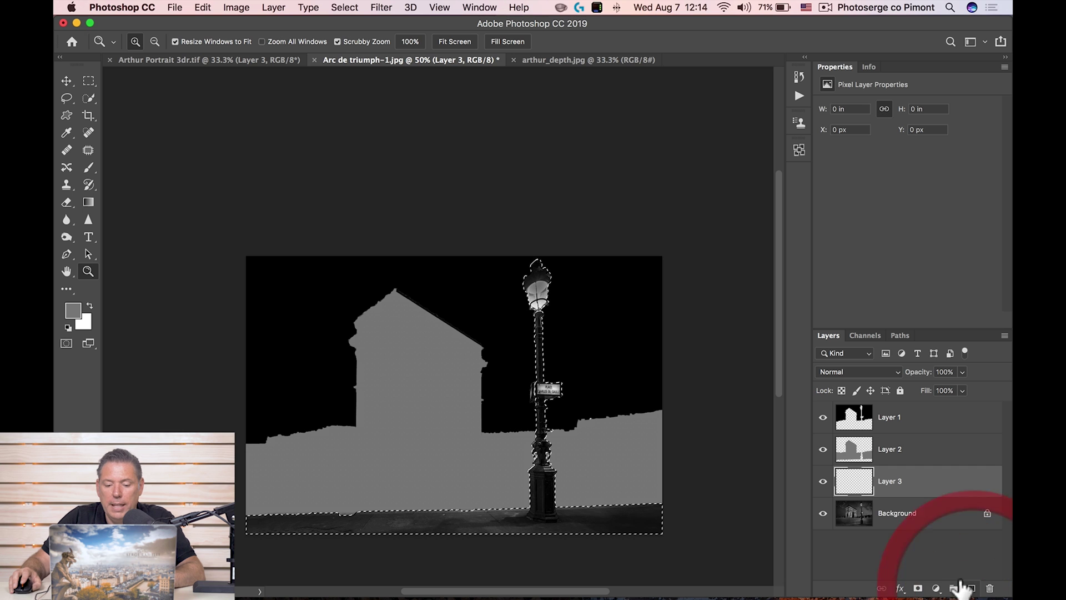
click(72, 310)
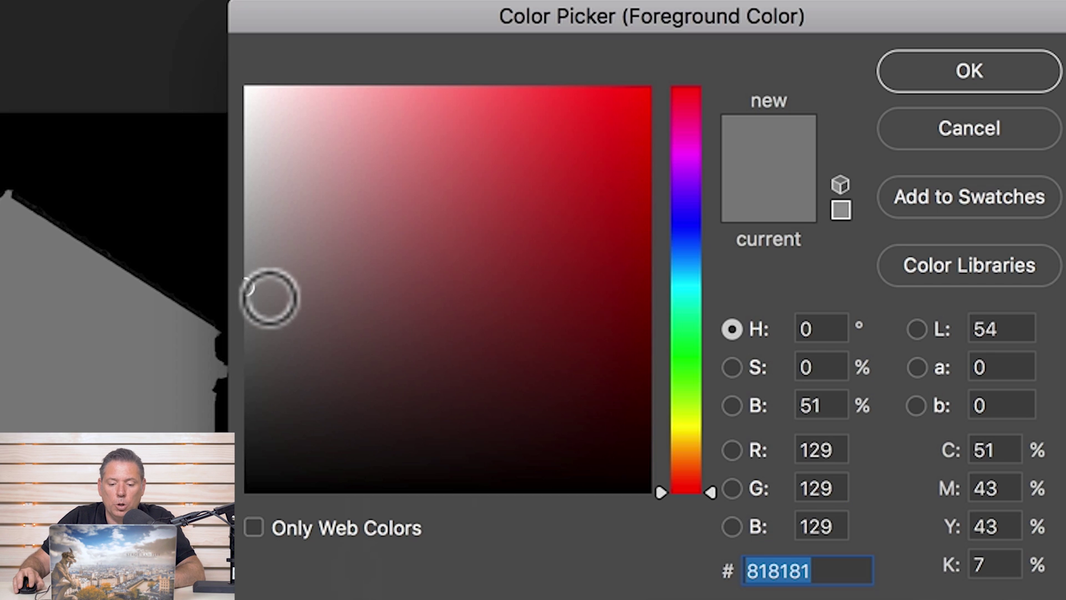
drag(496, 330, 498, 246)
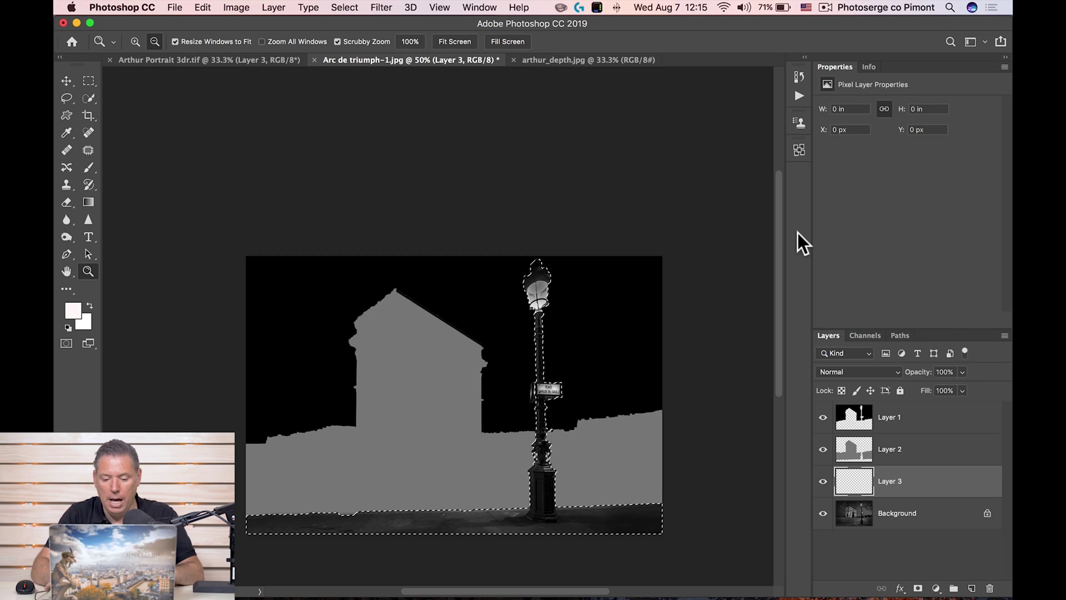
key(alt+BackSpace)
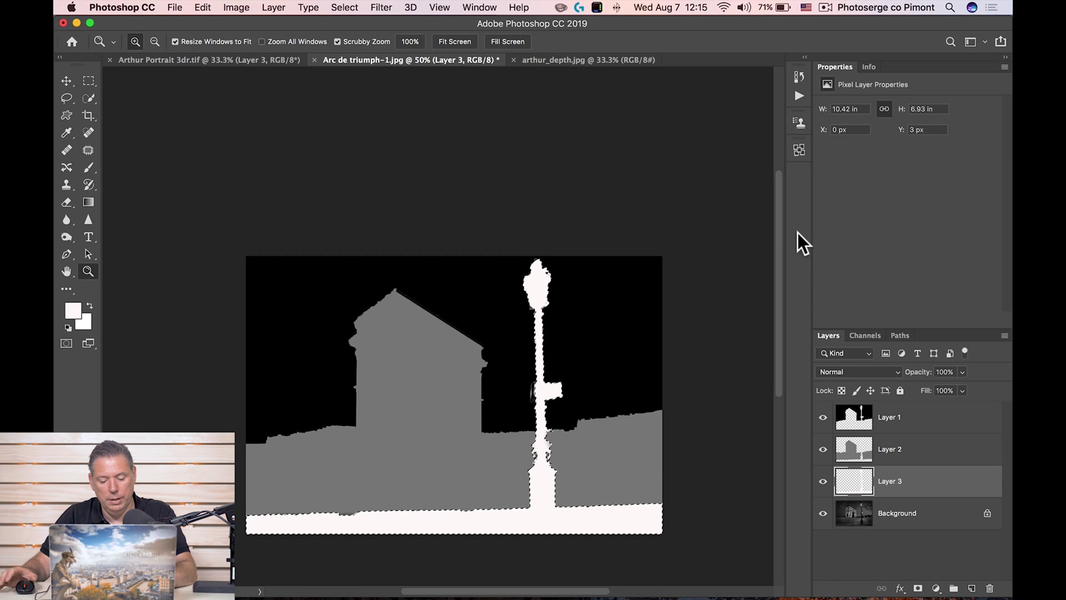
Step: Deselect, then select Layers 1 through 3 together
key(super+d)
click(942, 421)
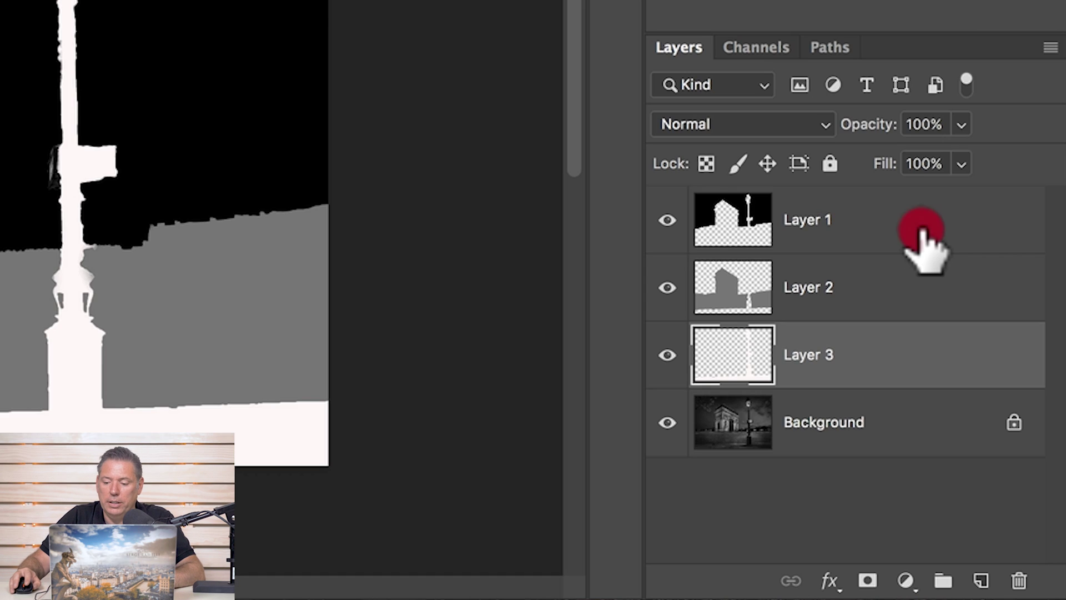
shift+click(943, 486)
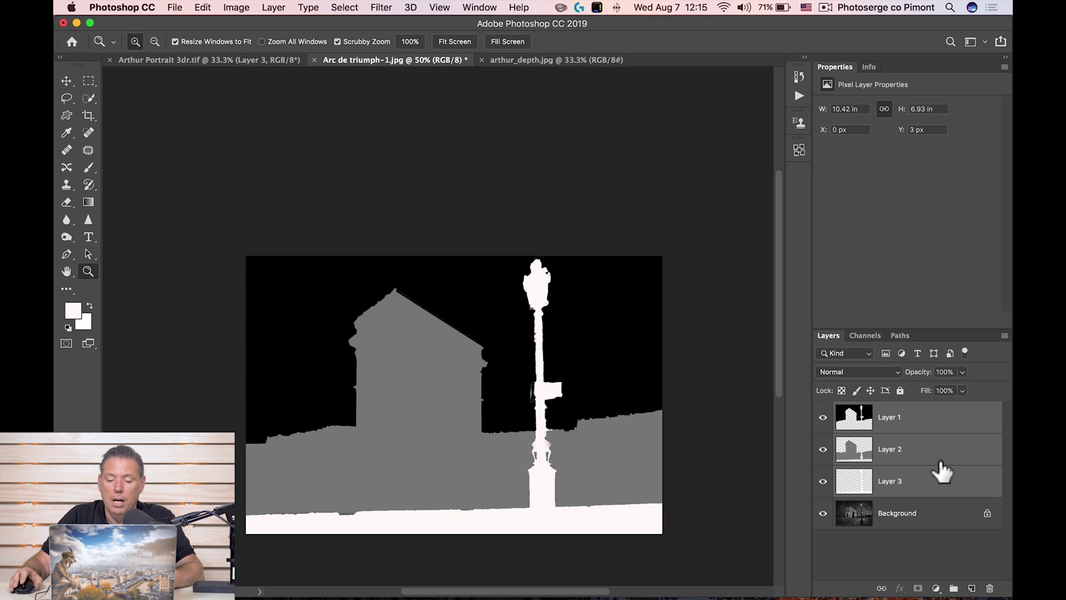
Step: Zoom in on the lamp post's sign and make Layer 3 the active layer
click(522, 381)
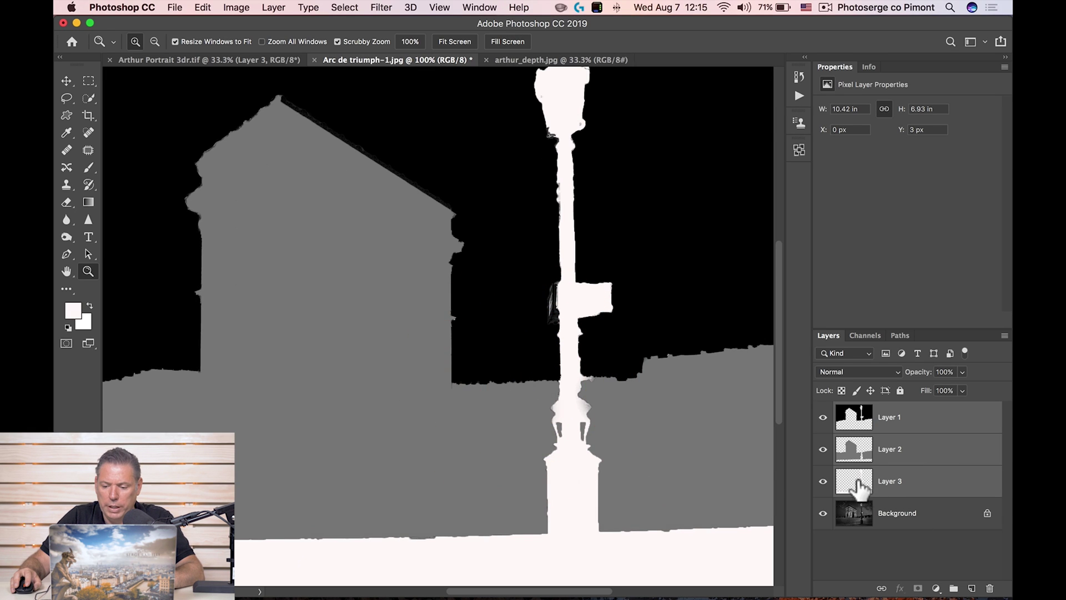
click(823, 448)
click(823, 449)
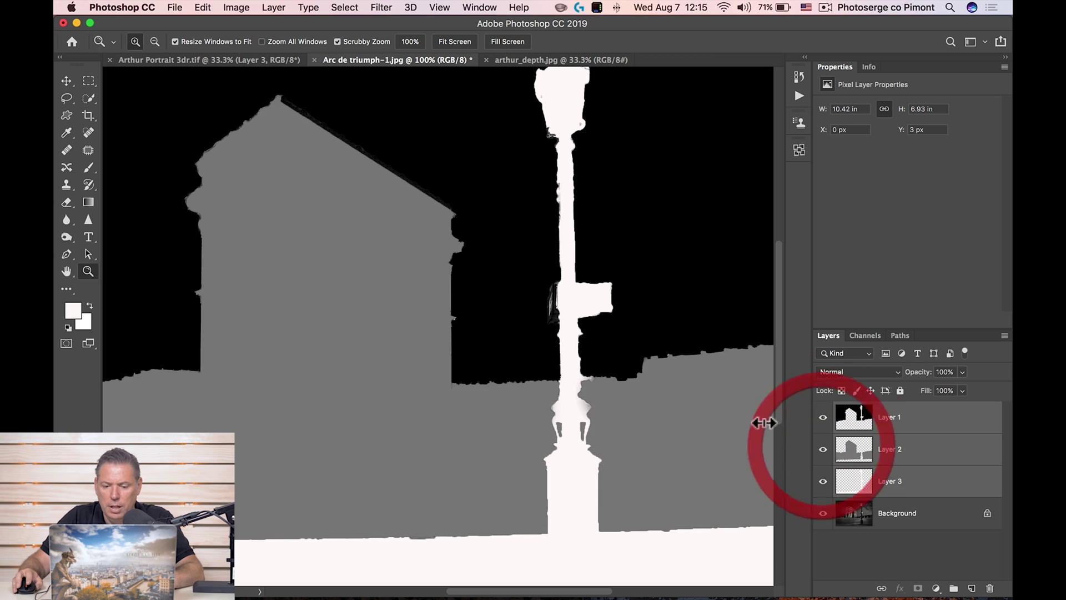
click(562, 301)
click(883, 475)
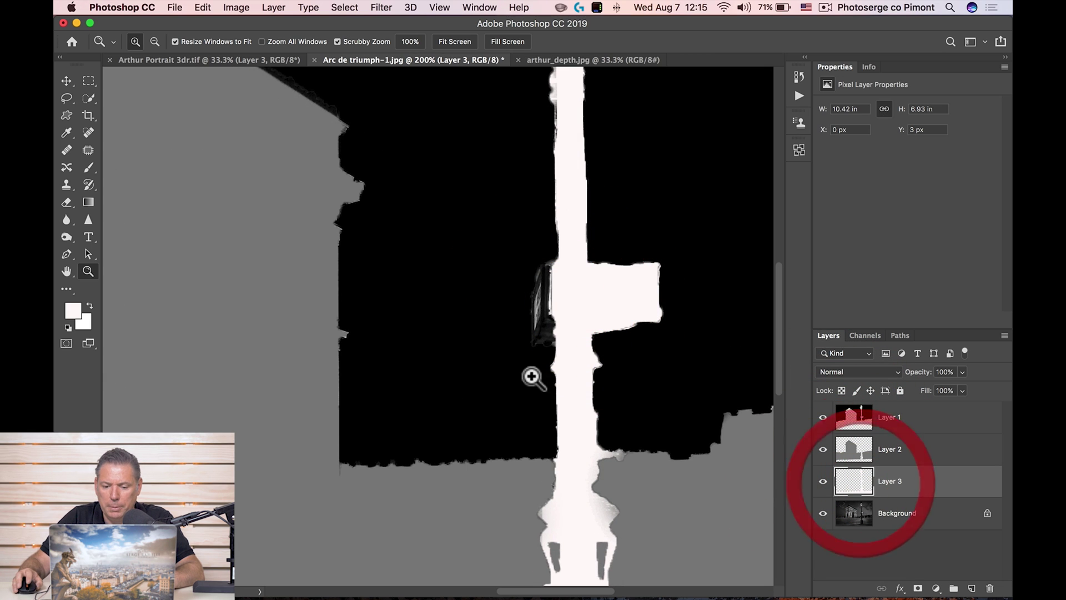
click(565, 301)
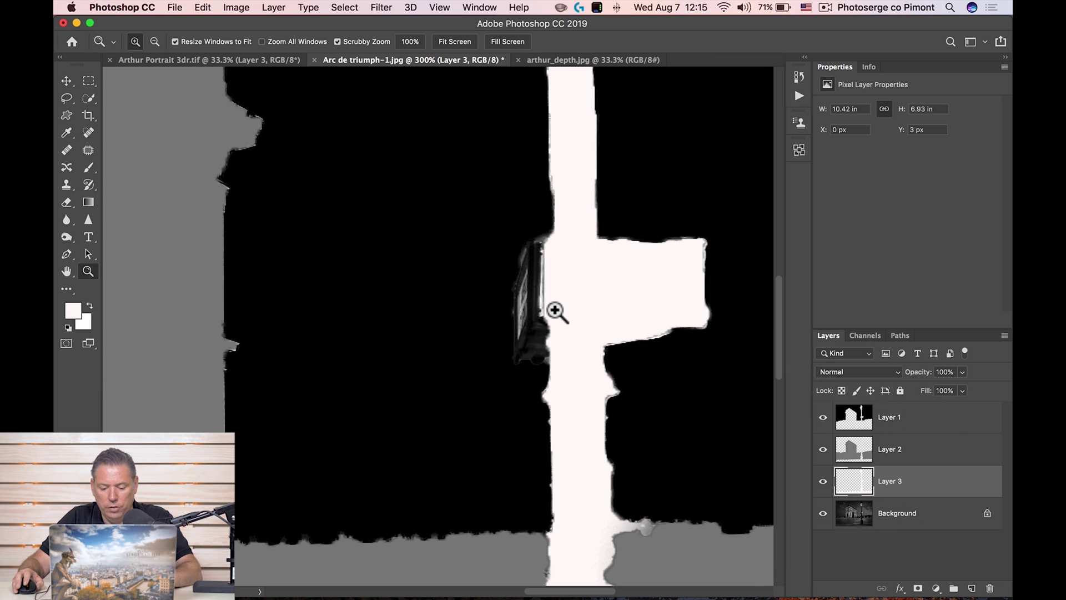
Step: Paint white down the lamp post's left edge with a 43 px, ~70% hardness brush
key(b)
drag(610, 312, 484, 307)
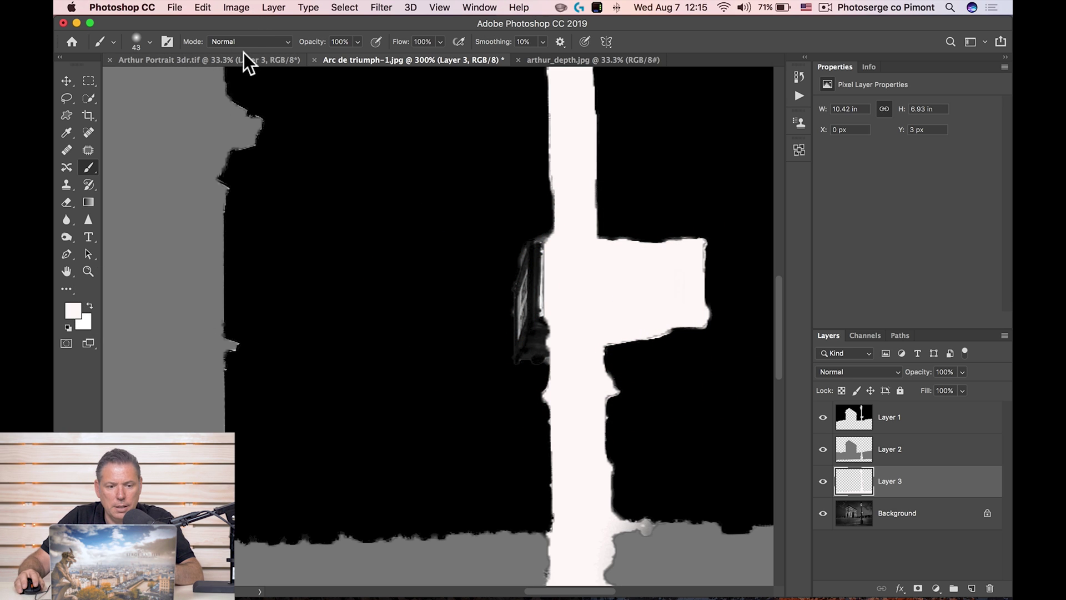
drag(544, 259, 535, 291)
right_click(573, 285)
click(705, 315)
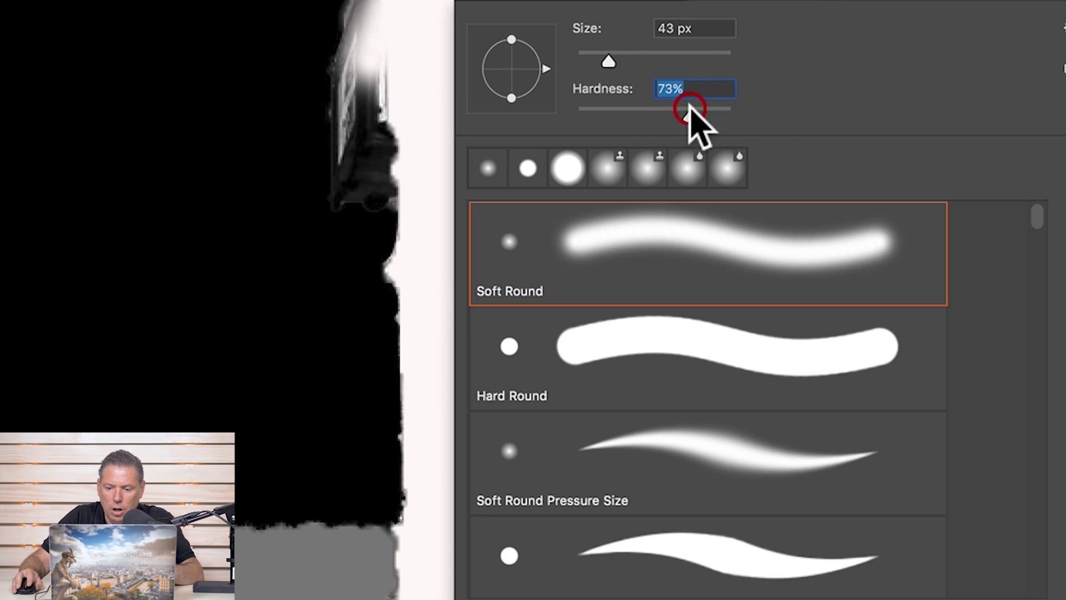
click(540, 290)
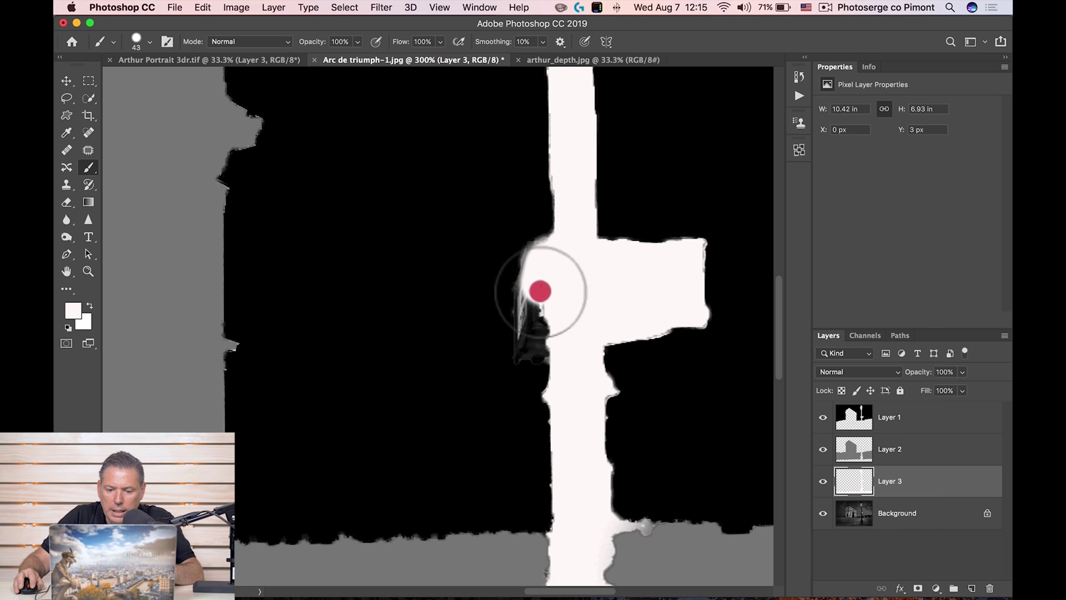
mouse_move(540, 291)
mouse_down()
mouse_move(526, 348)
mouse_move(557, 347)
mouse_move(584, 325)
mouse_move(543, 262)
mouse_move(600, 261)
mouse_move(615, 286)
mouse_move(509, 287)
mouse_move(422, 329)
mouse_up()
Step: Zoom back out to view the whole depth map at 66.7%
key(z)
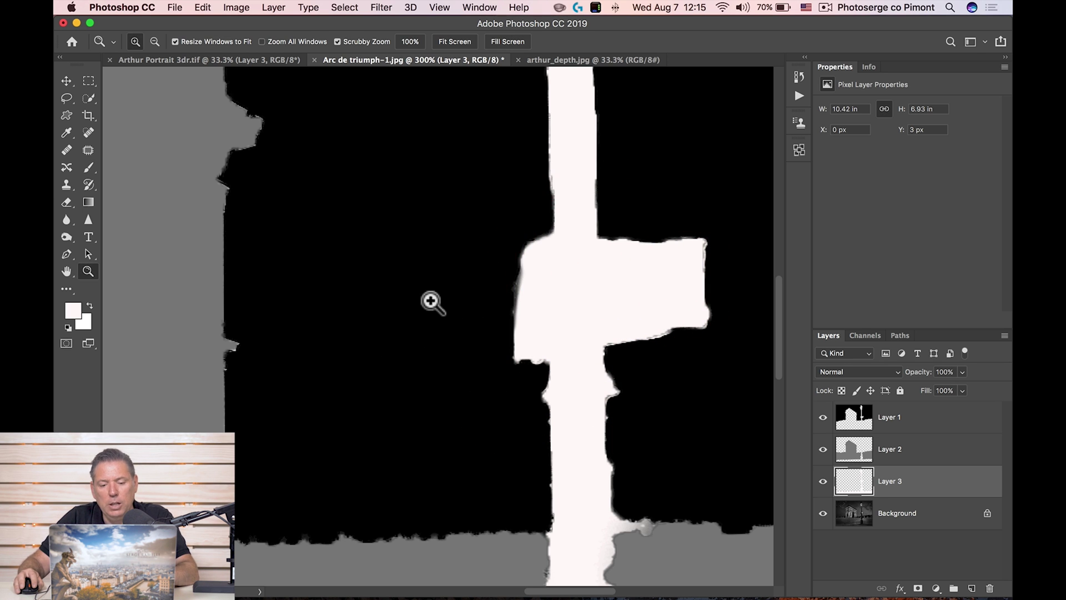
alt+click(431, 302)
alt+click(431, 302)
alt+click(428, 300)
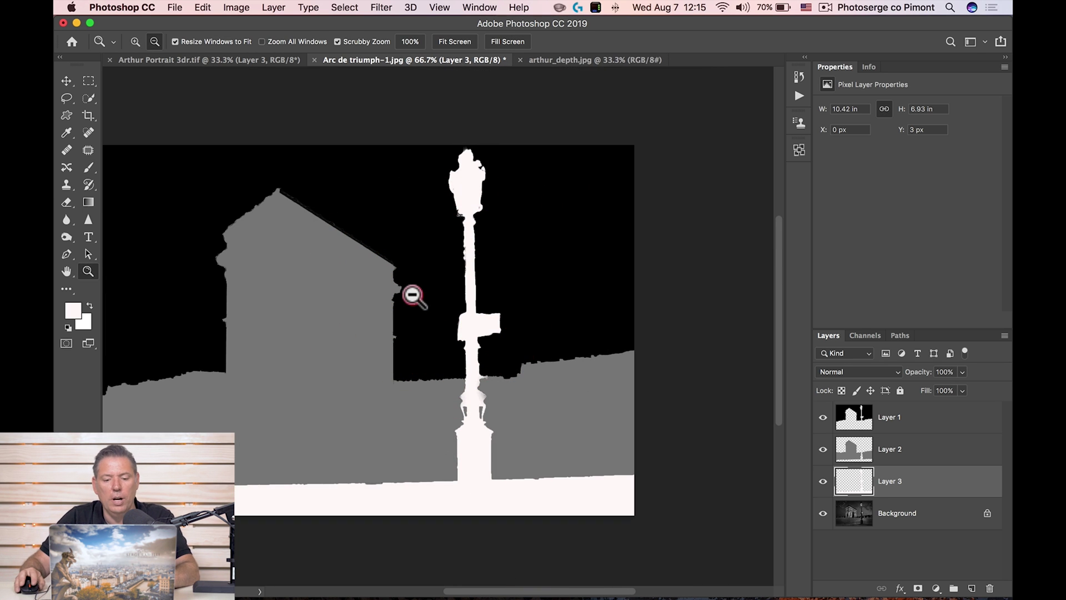
alt+click(389, 305)
click(369, 316)
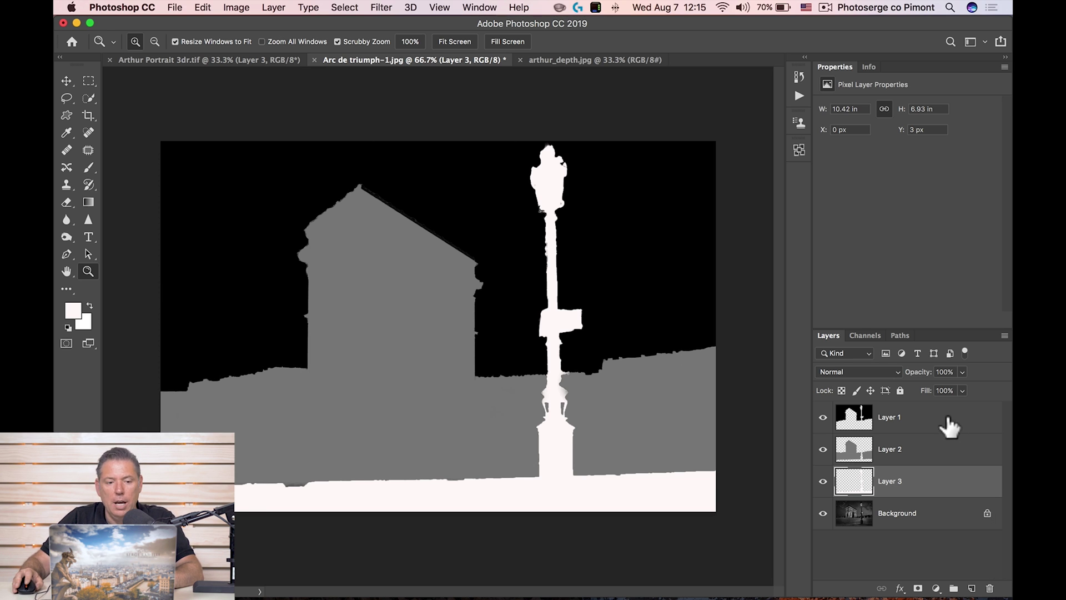
Step: Export the depth map with Save for Web (Legacy) as arc_depth.jpg
click(176, 7)
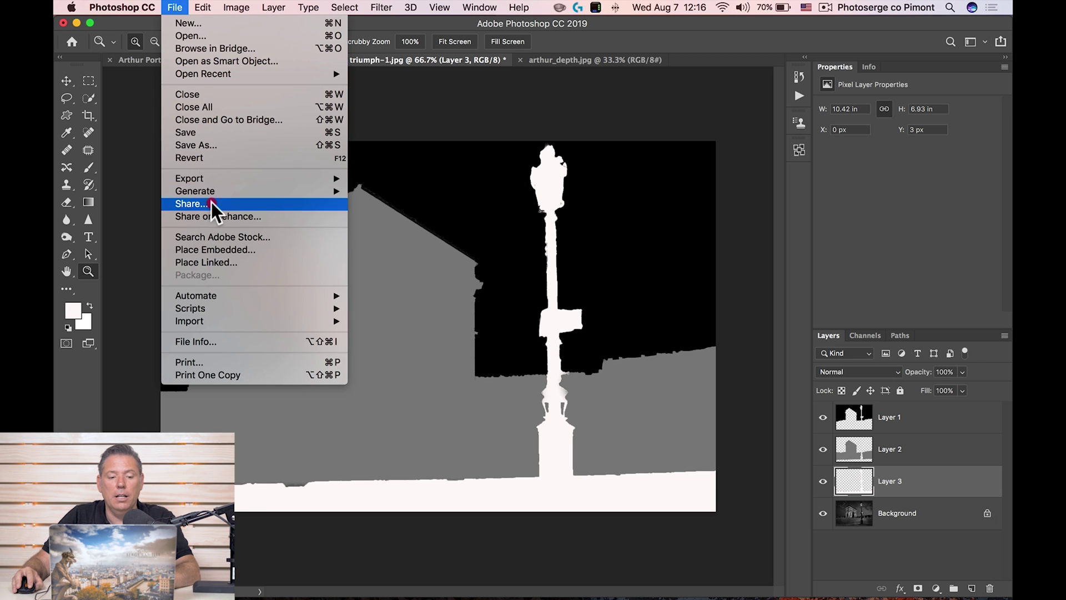
mouse_move(219, 177)
click(439, 227)
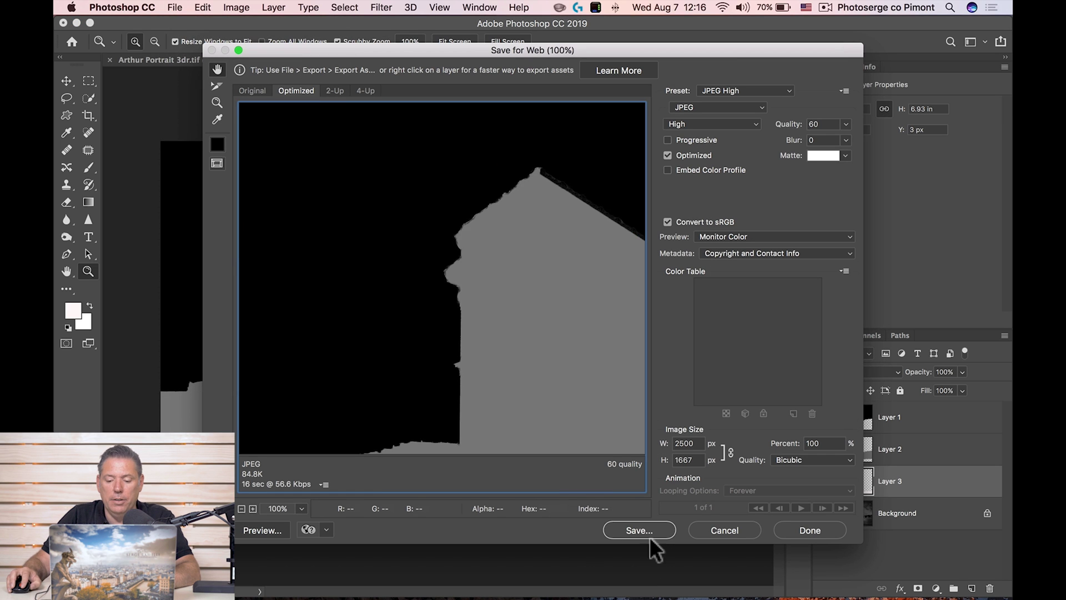
click(651, 533)
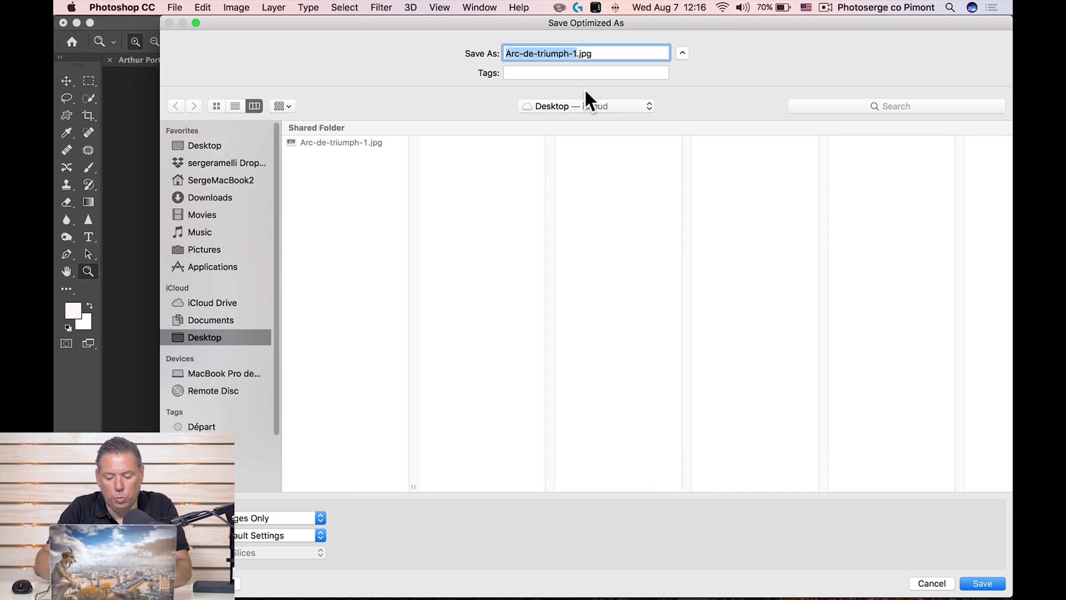
text(arc_dep)
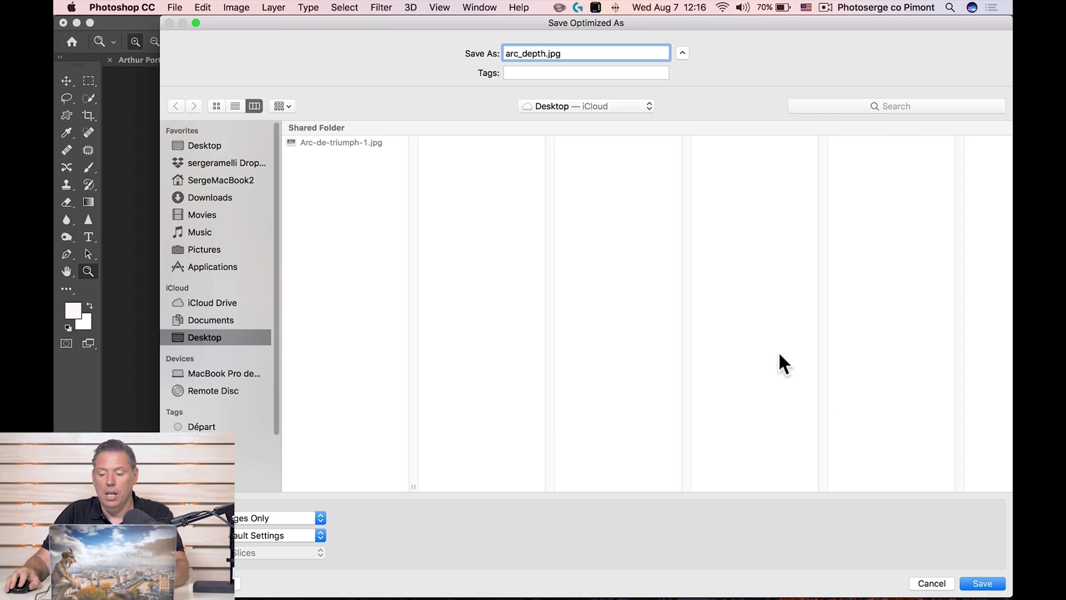
click(985, 582)
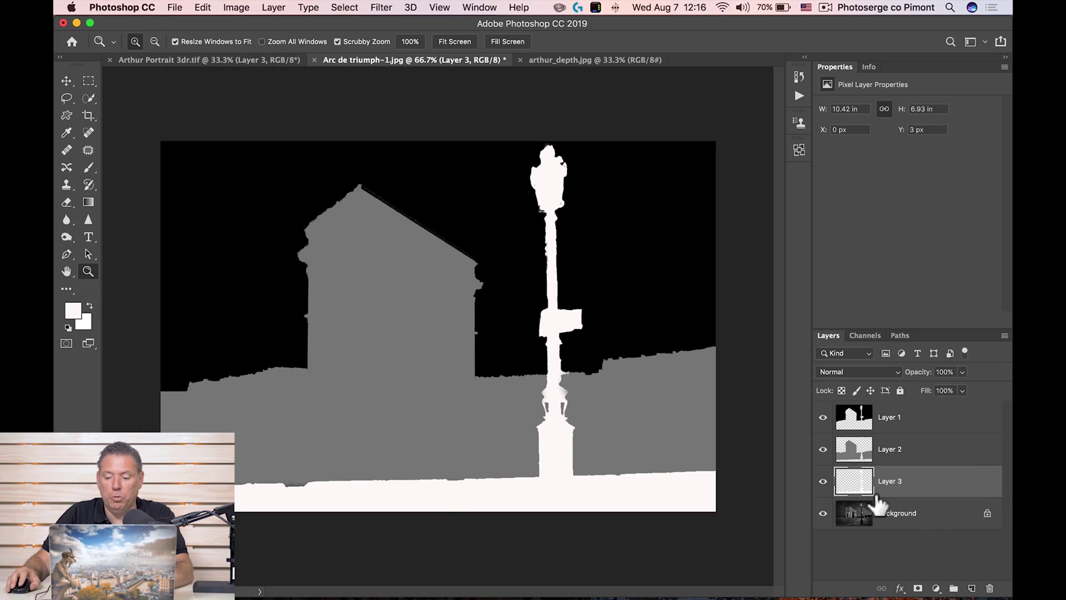
Step: Show only the Background photo and export it with Save for Web as arc.jpg
click(824, 481)
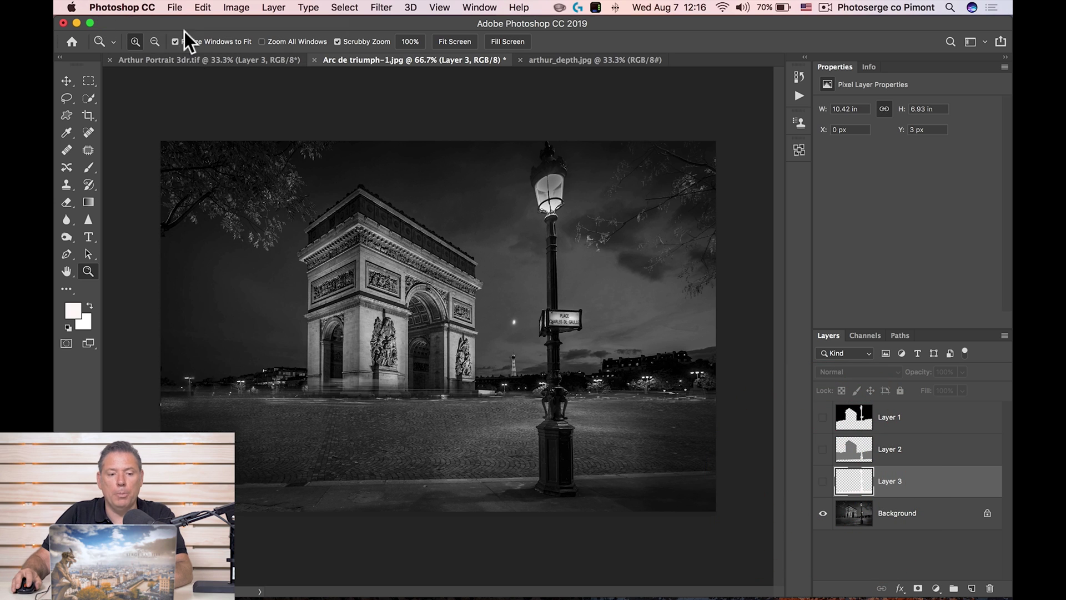
click(179, 11)
mouse_move(342, 180)
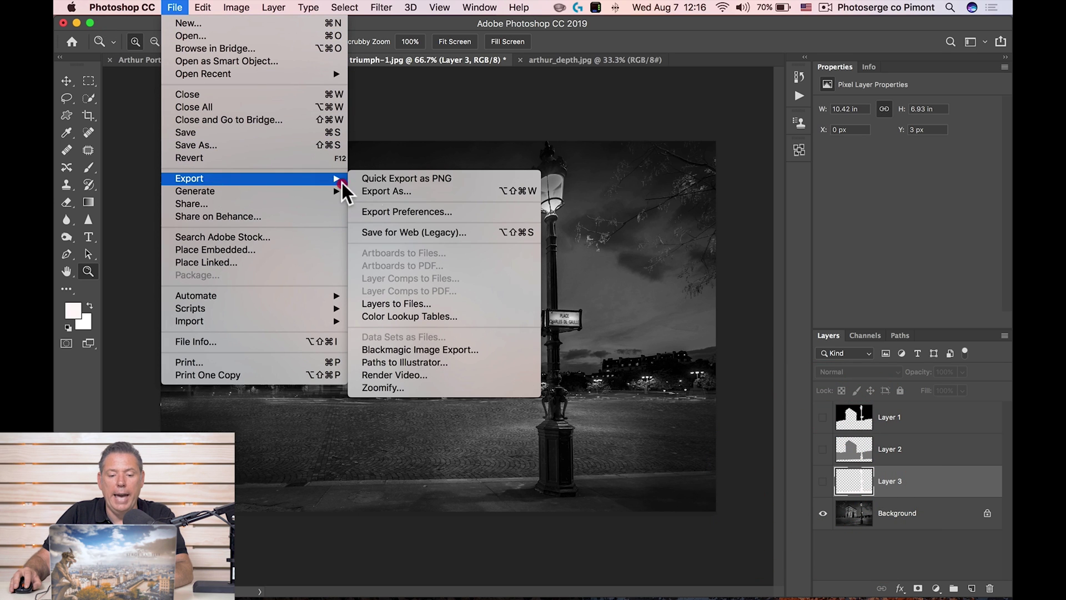
click(434, 231)
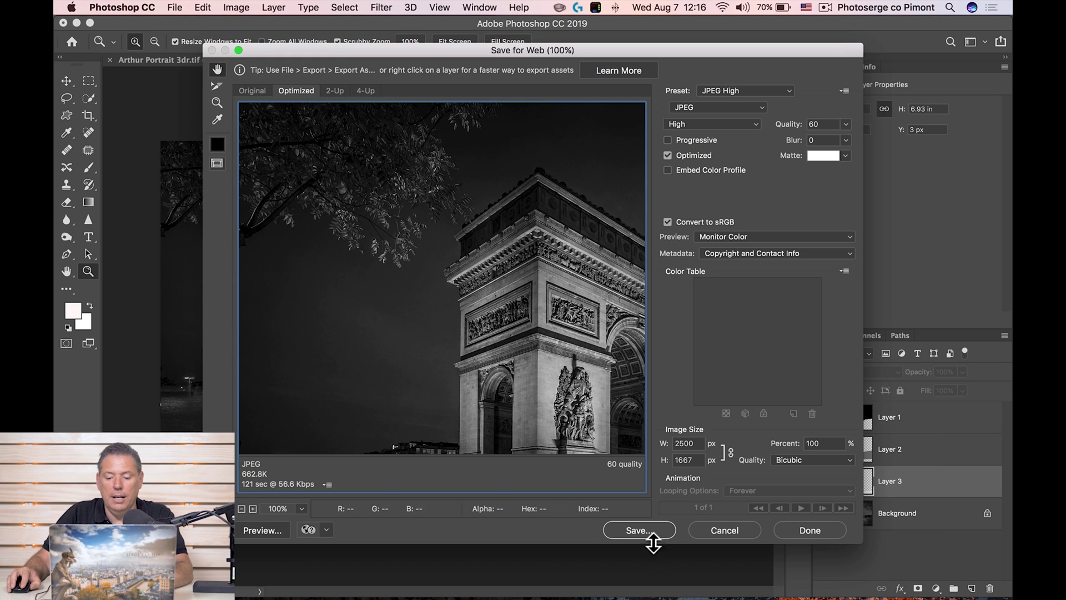
click(644, 530)
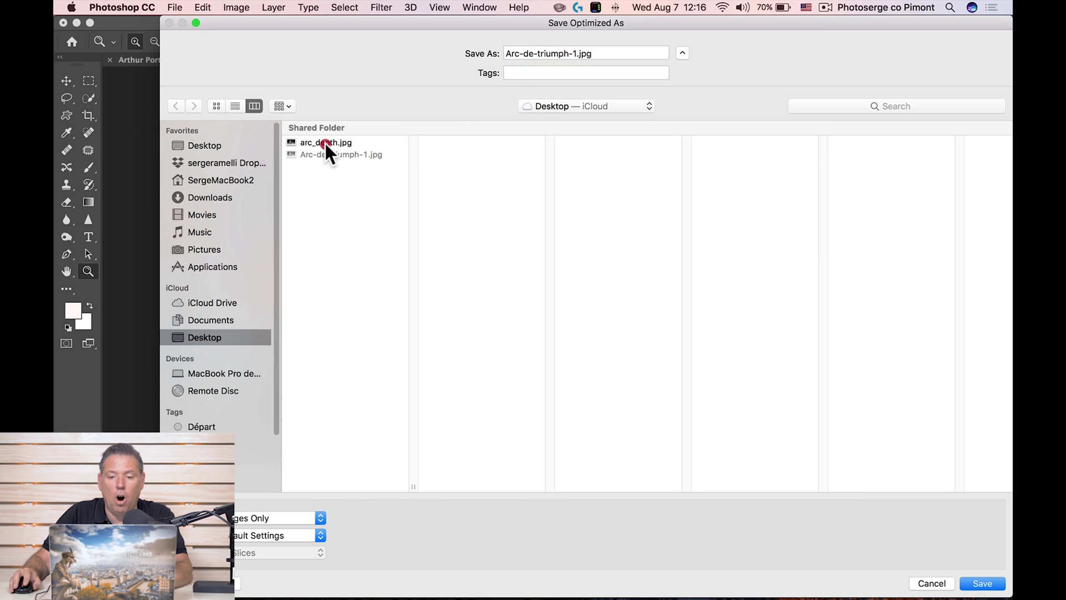
click(326, 142)
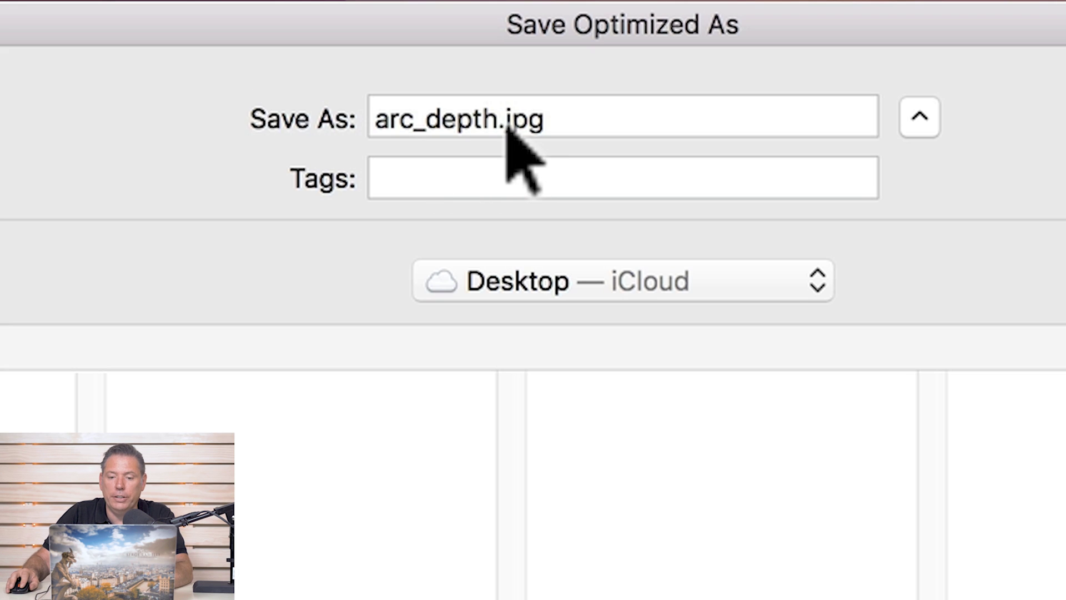
click(502, 124)
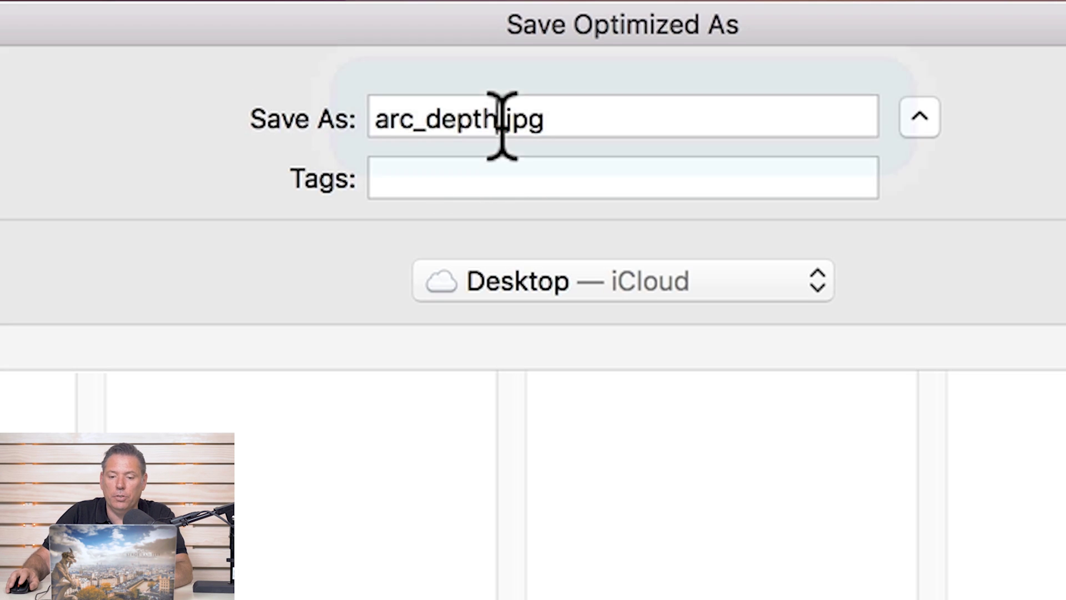
key(BackSpace)
key(BackSpace)
key(BackSpace)
key(BackSpace)
key(BackSpace)
key(BackSpace)
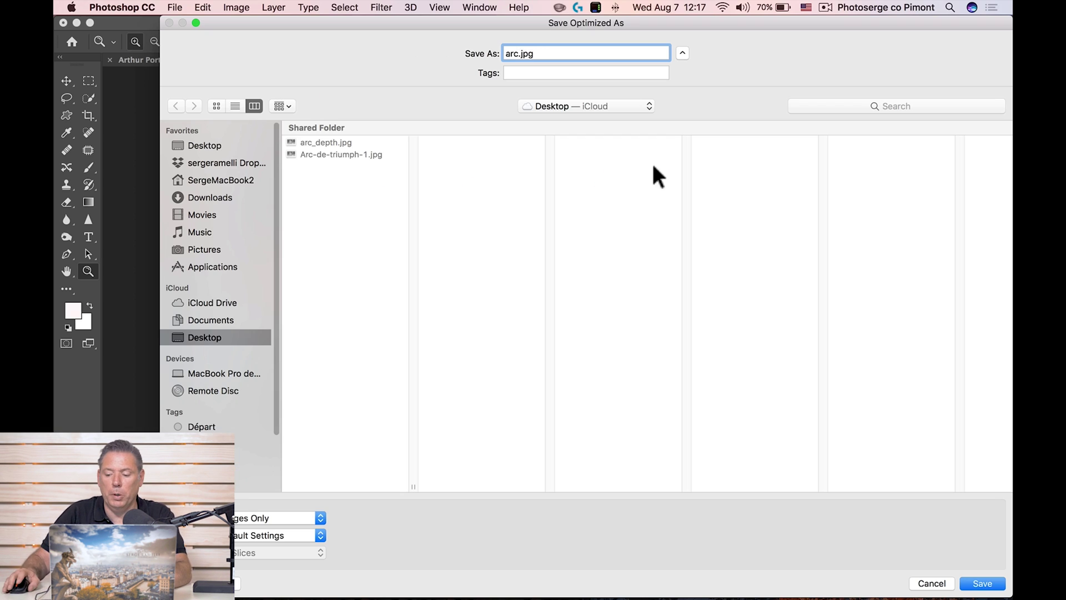
click(984, 585)
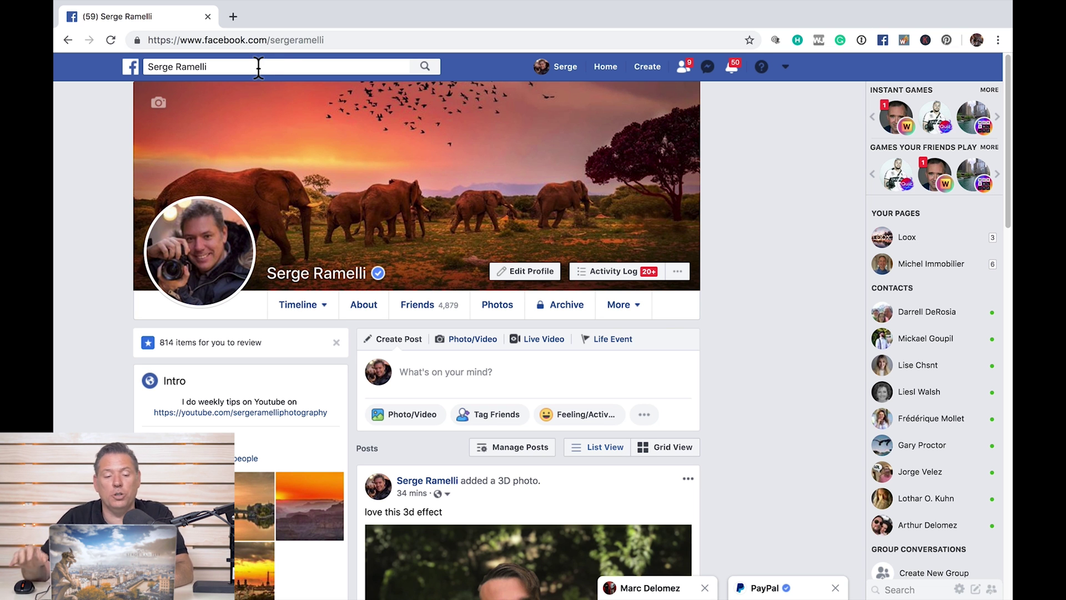
click(266, 67)
triple_click(157, 65)
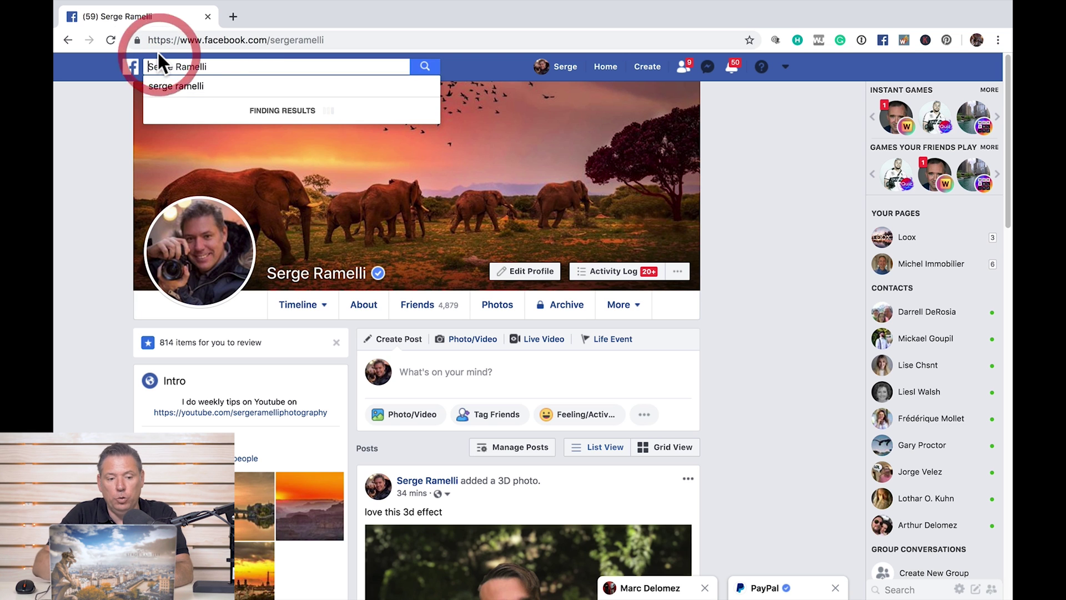
text(facebook 360)
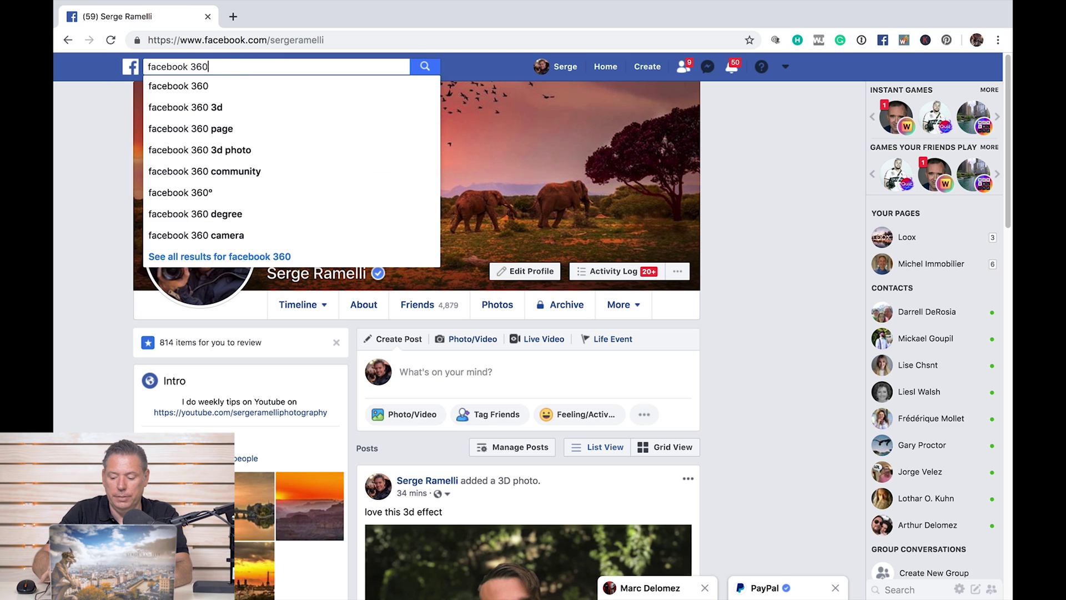
key(Return)
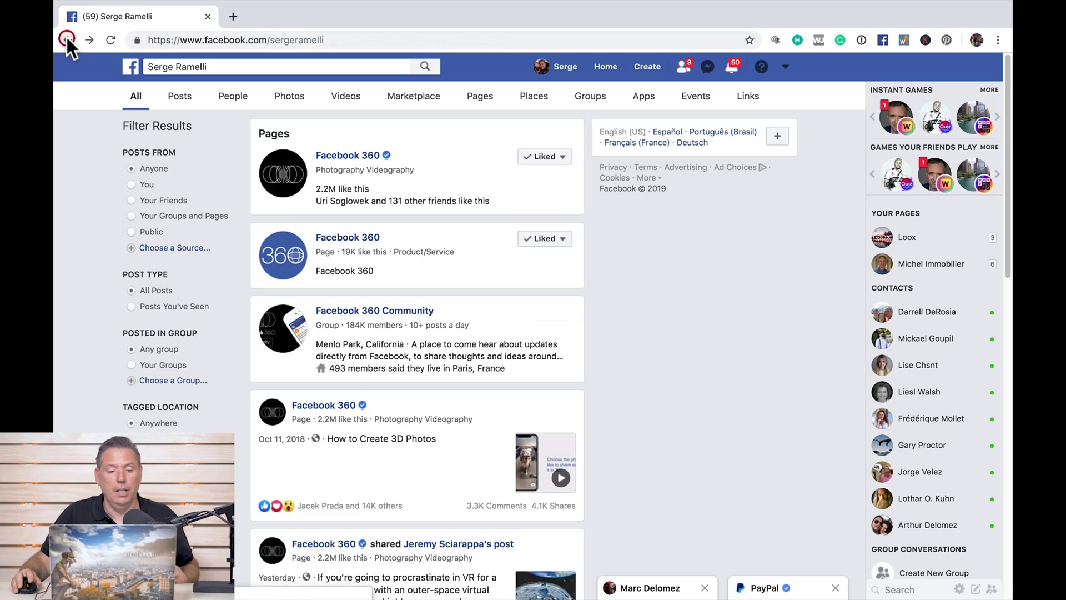
click(68, 40)
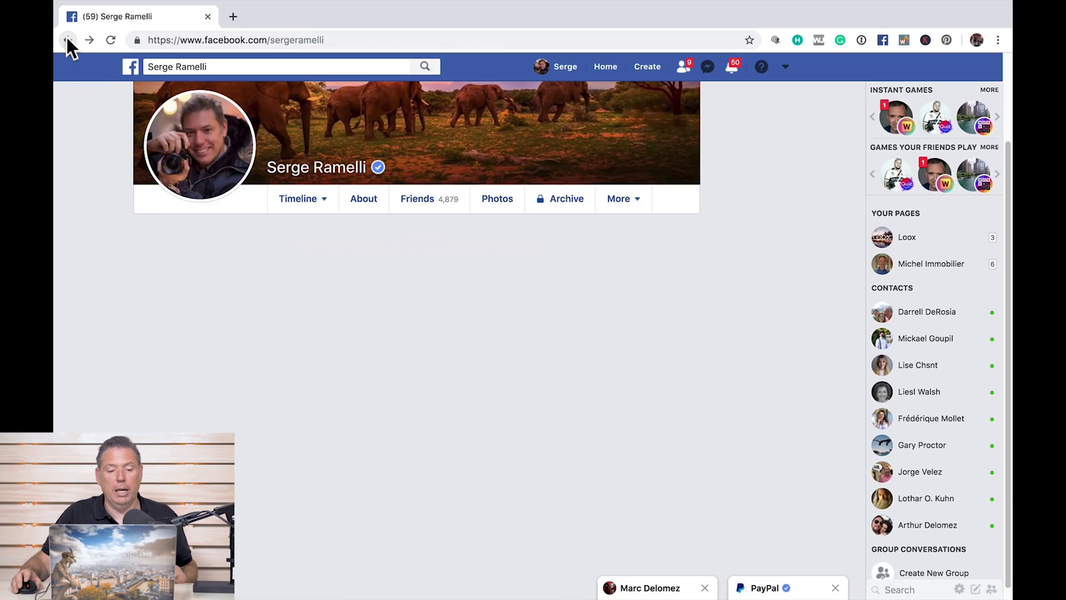
Step: Start a new Facebook post with arc.jpg and arc_depth.jpg attached, then scroll to the 3D preview
click(463, 372)
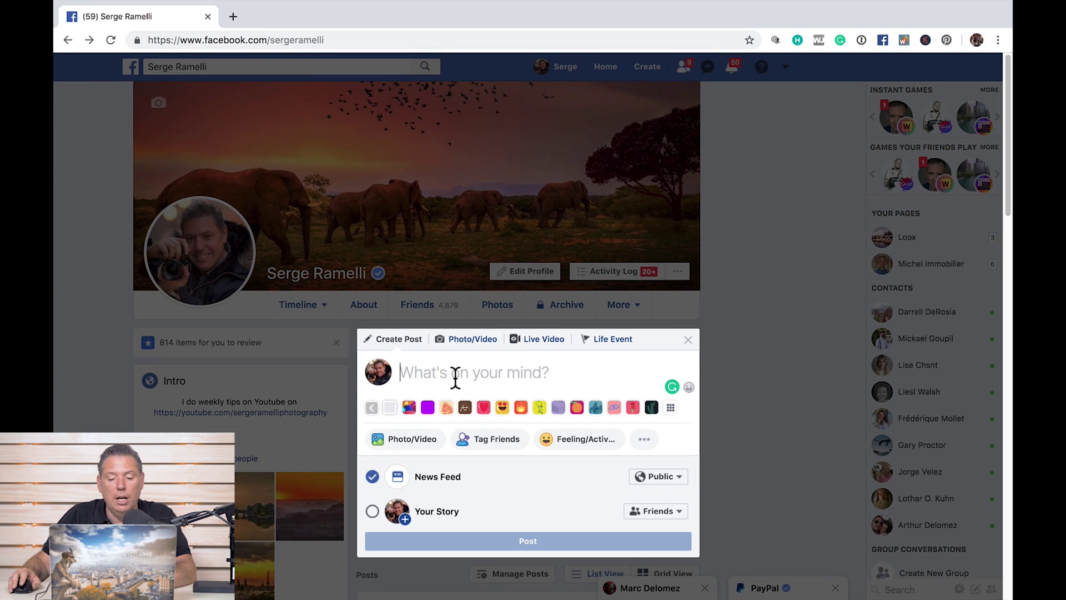
click(471, 339)
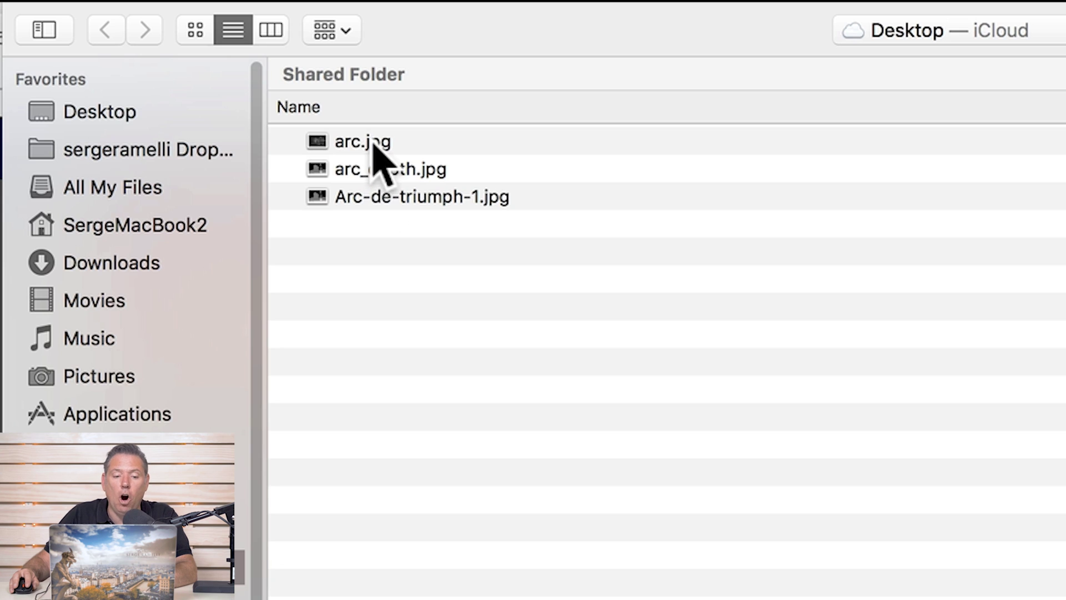
click(288, 64)
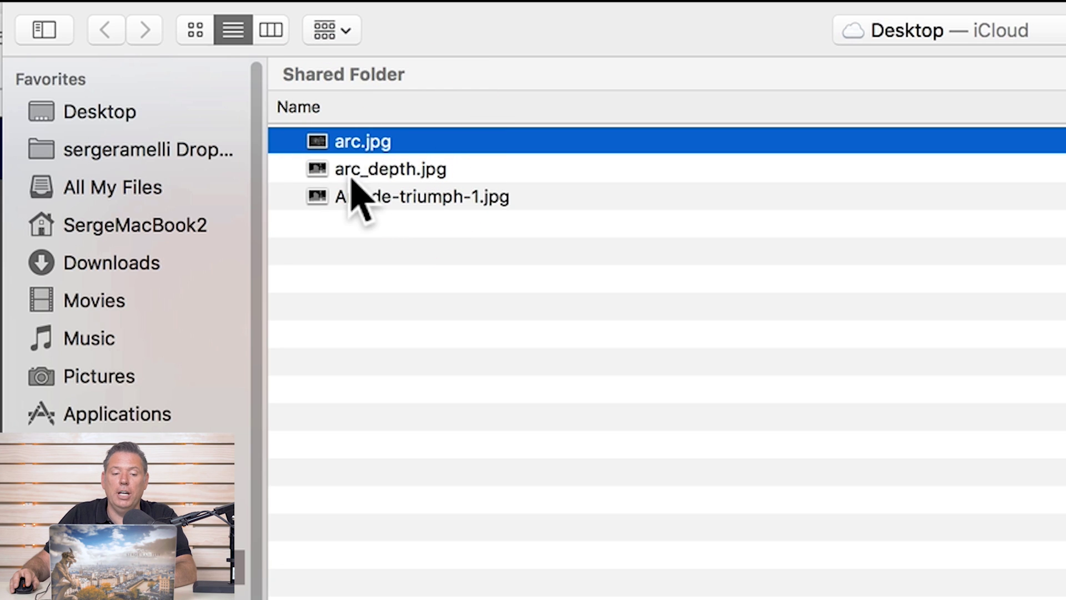
shift+click(417, 170)
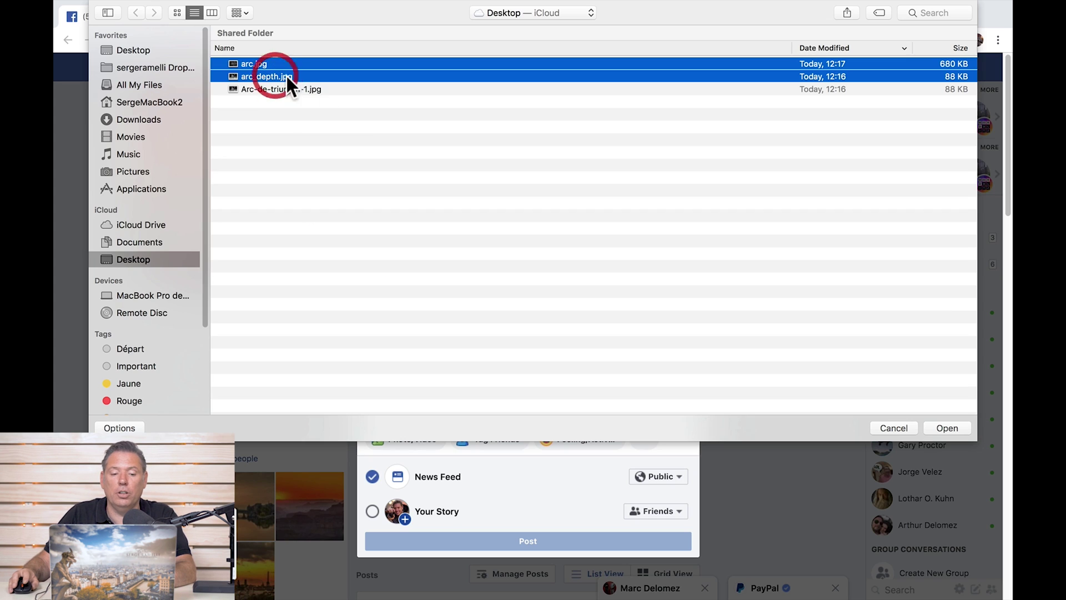
click(958, 424)
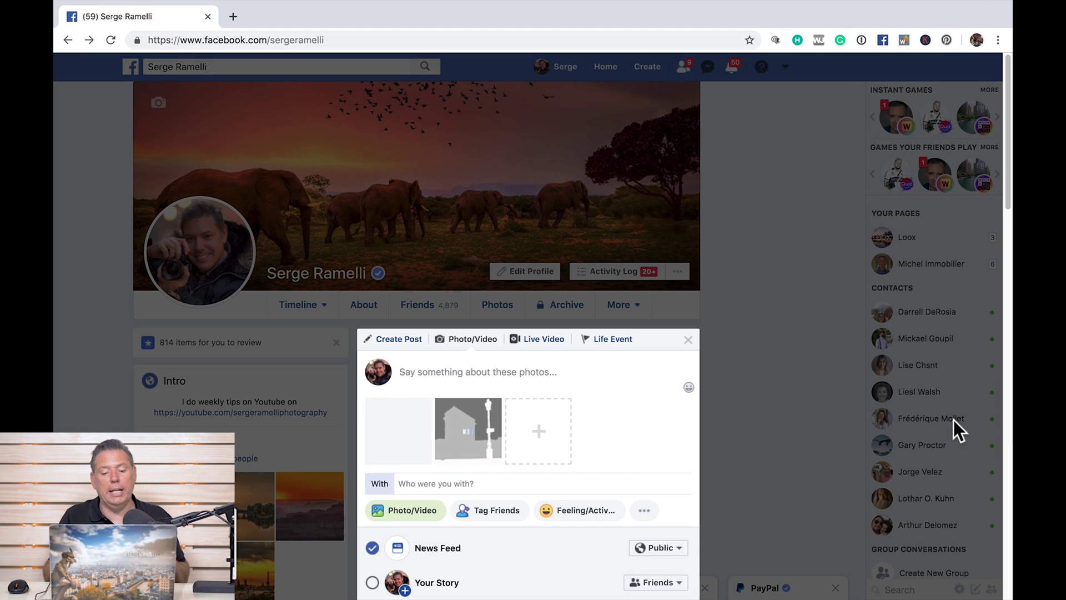
scroll(761, 421, down, 4)
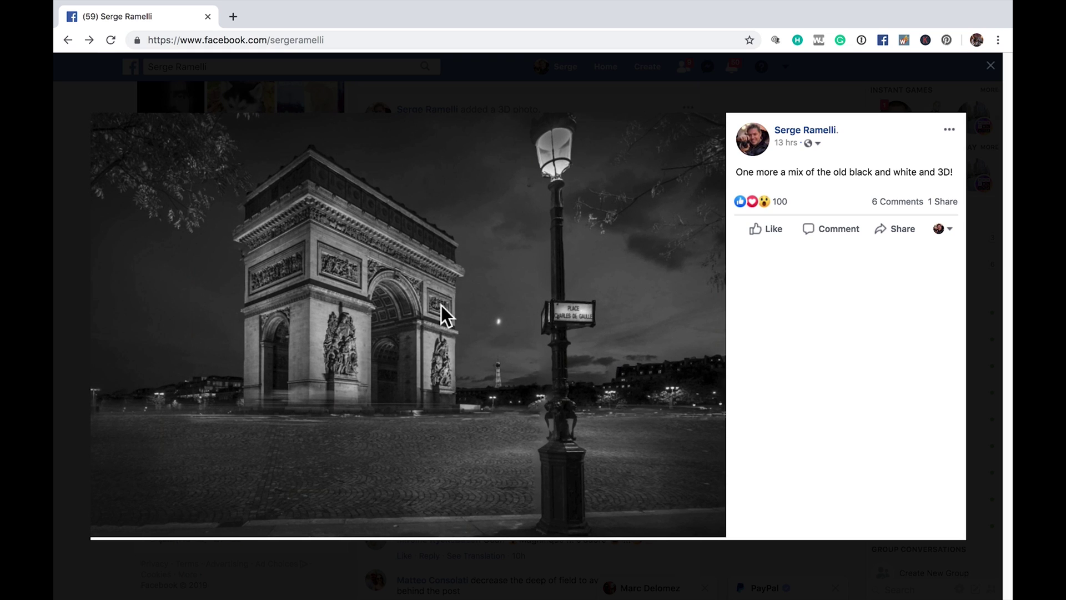
Step: Close the Facebook 3D photo viewer and return to Photoshop
key(Escape)
key(super+Tab)
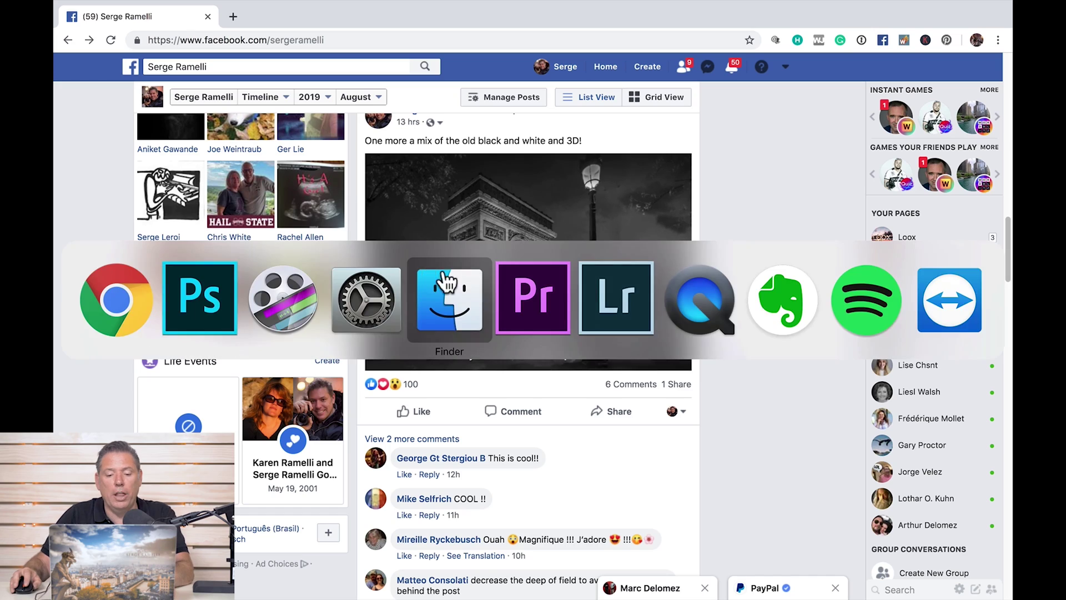
click(209, 305)
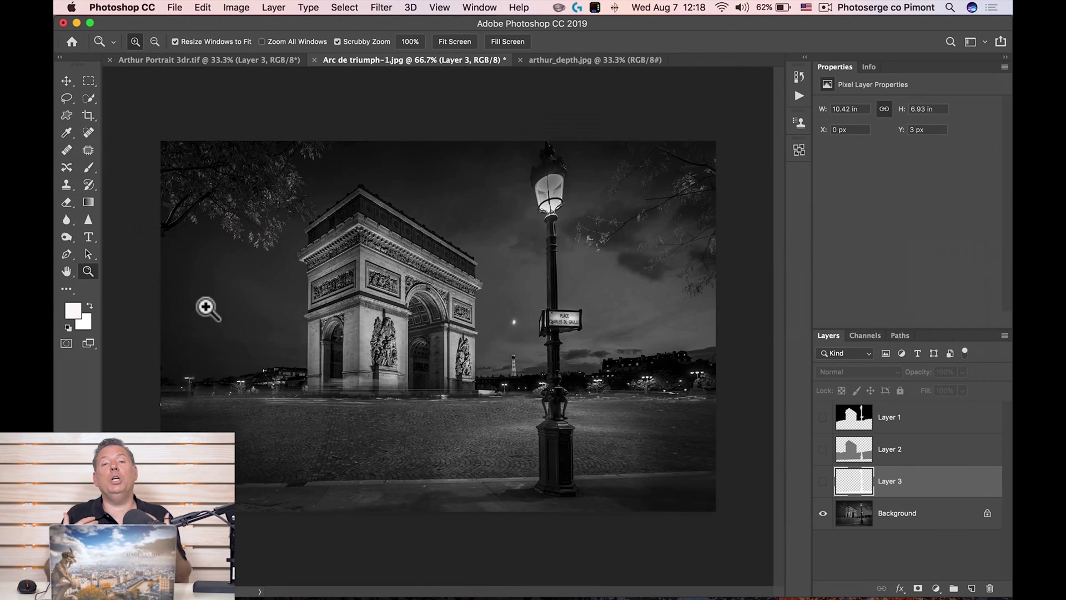
Step: Open the Arthur Portrait 3dr.tif document and make its photo layers, wall and Teinte/Saturation 1, visible
click(222, 59)
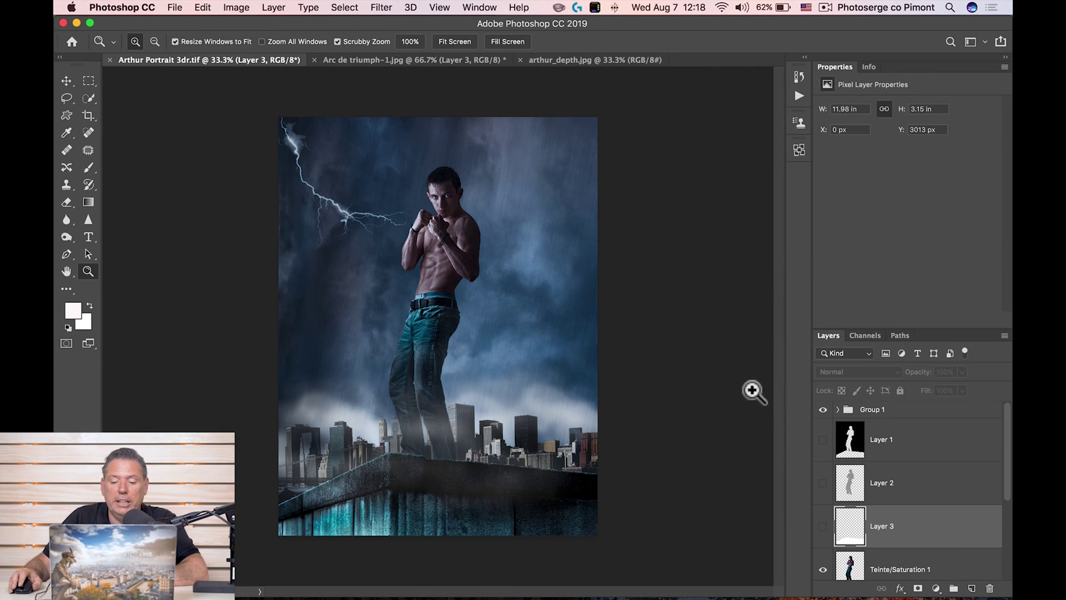
scroll(874, 478, down, 2)
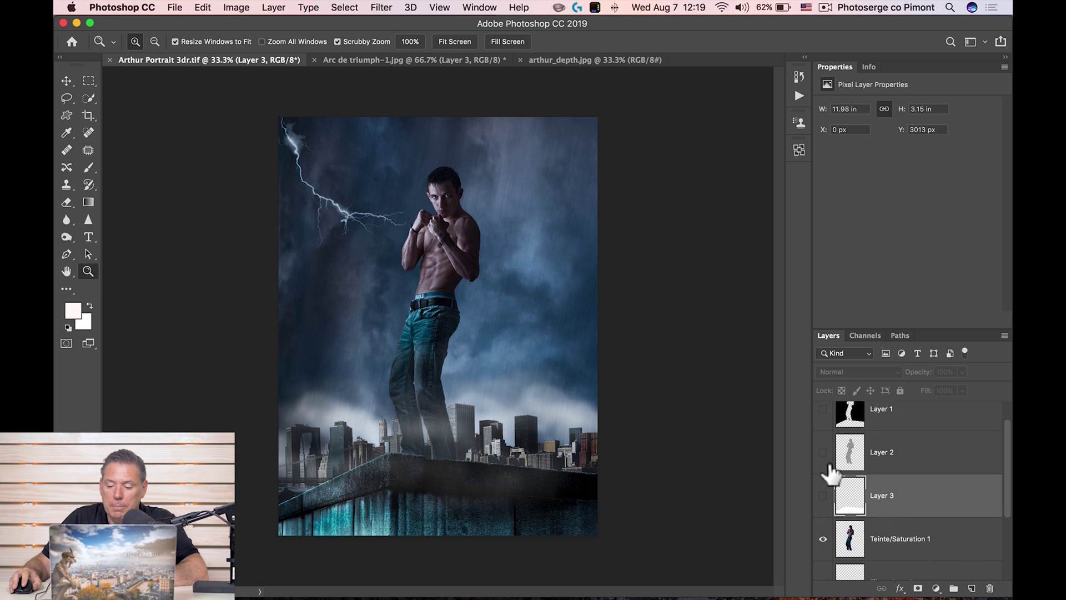
scroll(831, 473, down, 6)
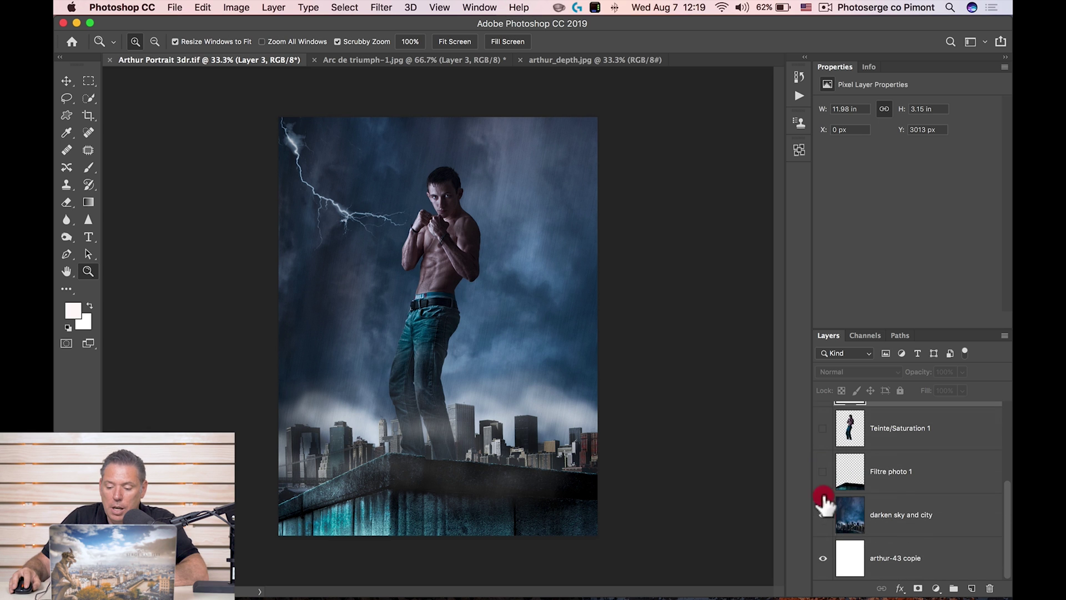
drag(823, 502, 824, 576)
click(824, 559)
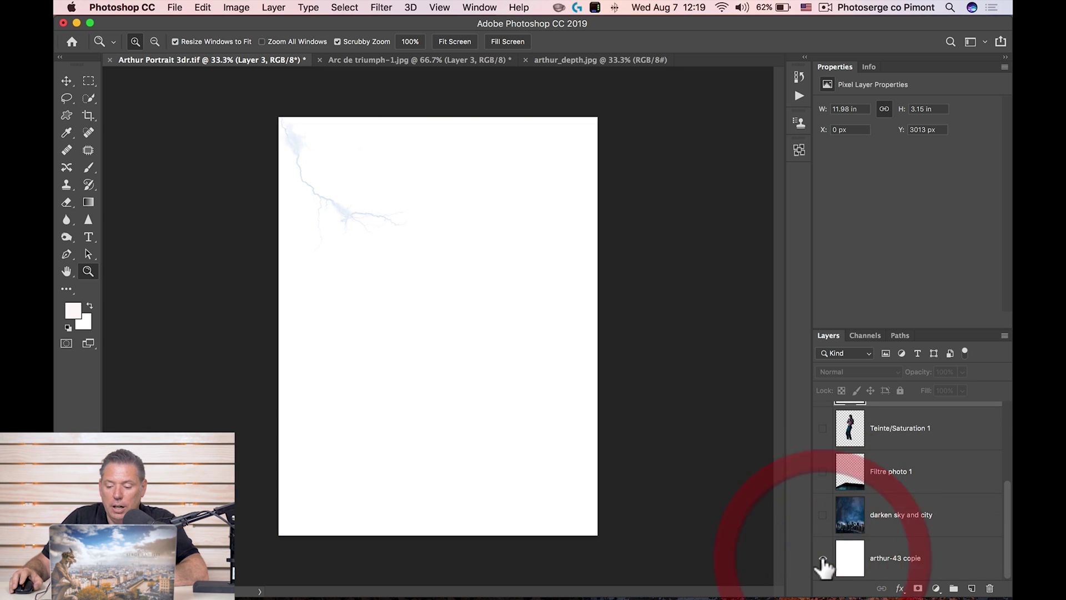
click(824, 515)
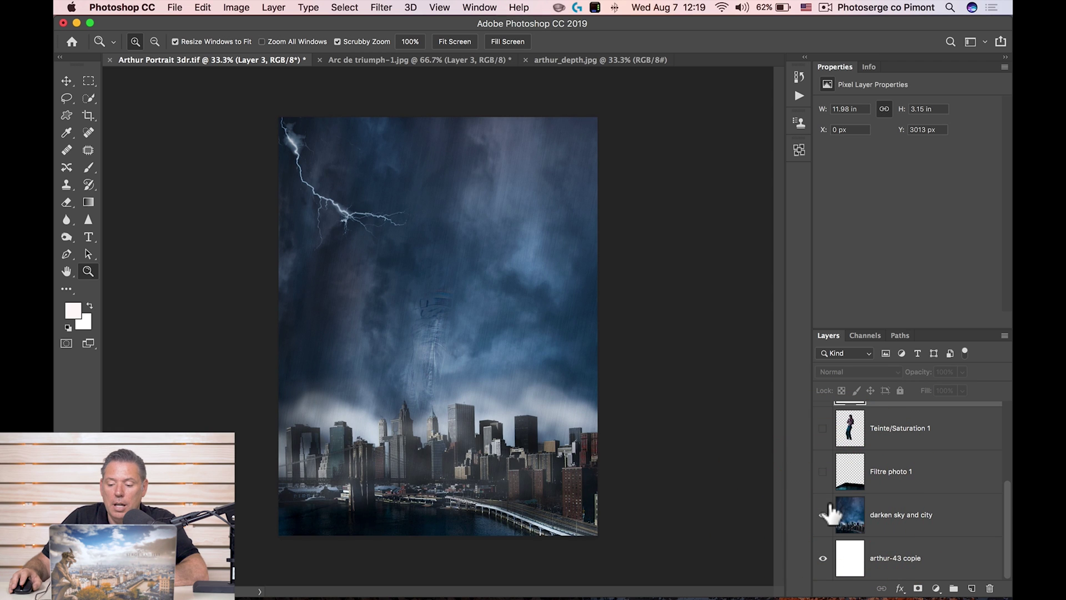
click(824, 471)
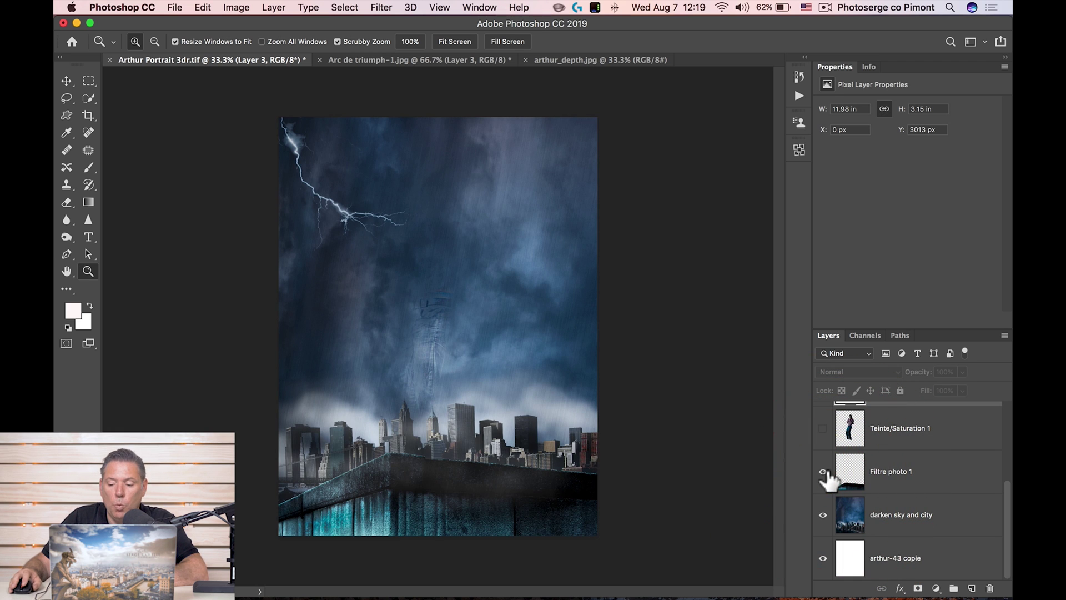
click(823, 428)
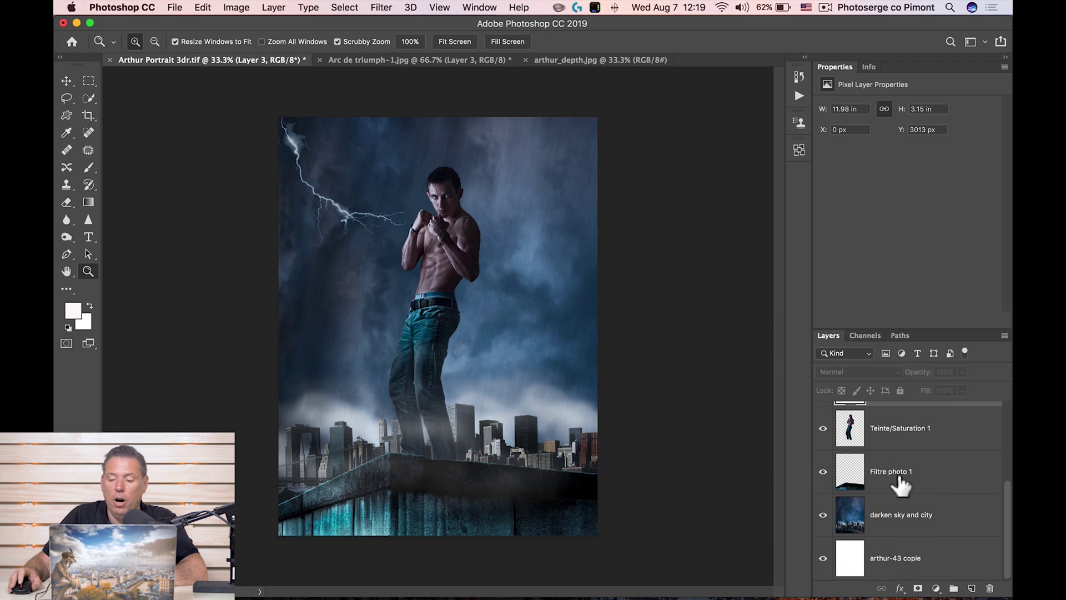
Step: Turn on depth Layers 1, 2 and 3: black background, grey figure, white floor
scroll(901, 485, up, 5)
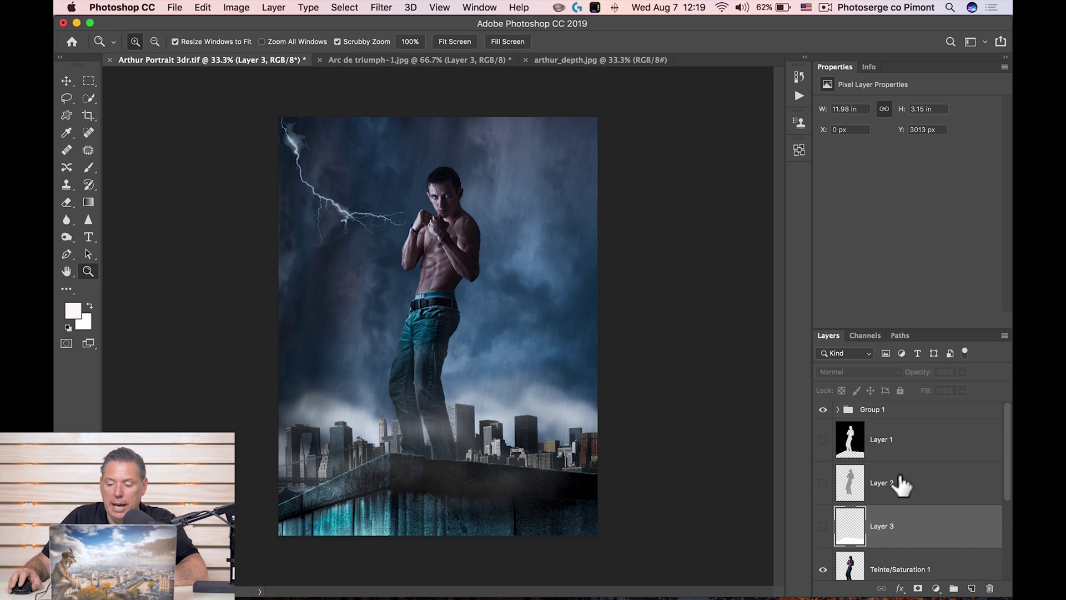
click(823, 409)
click(823, 409)
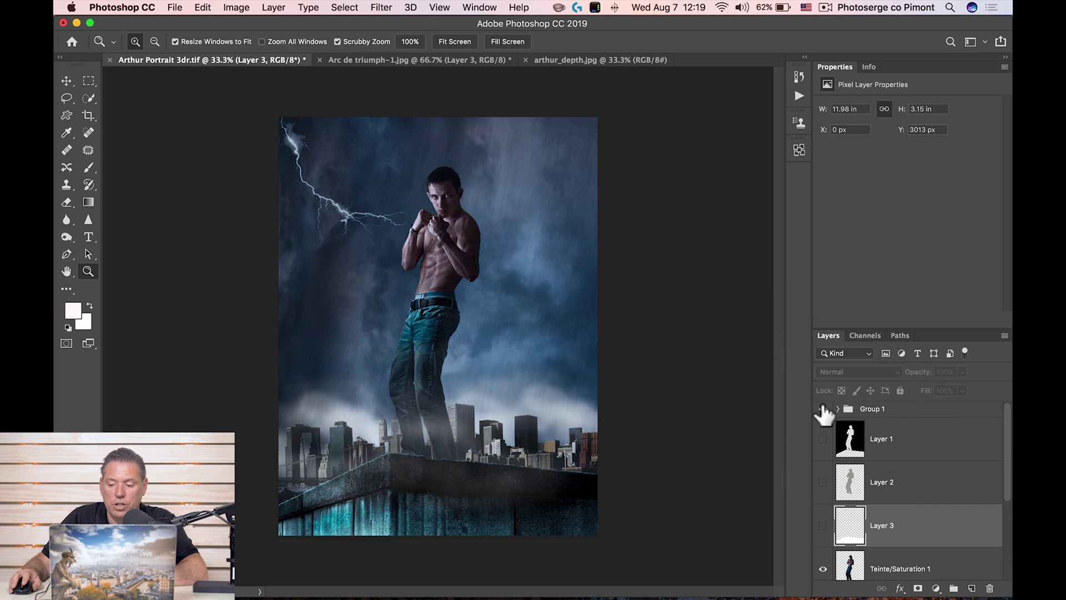
click(823, 439)
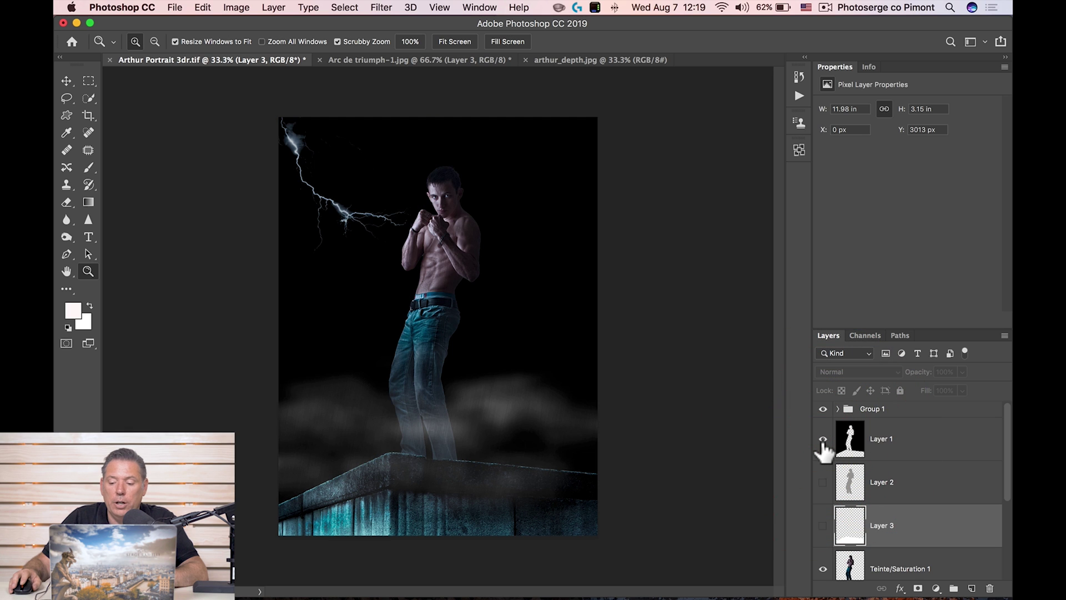
click(823, 482)
click(823, 525)
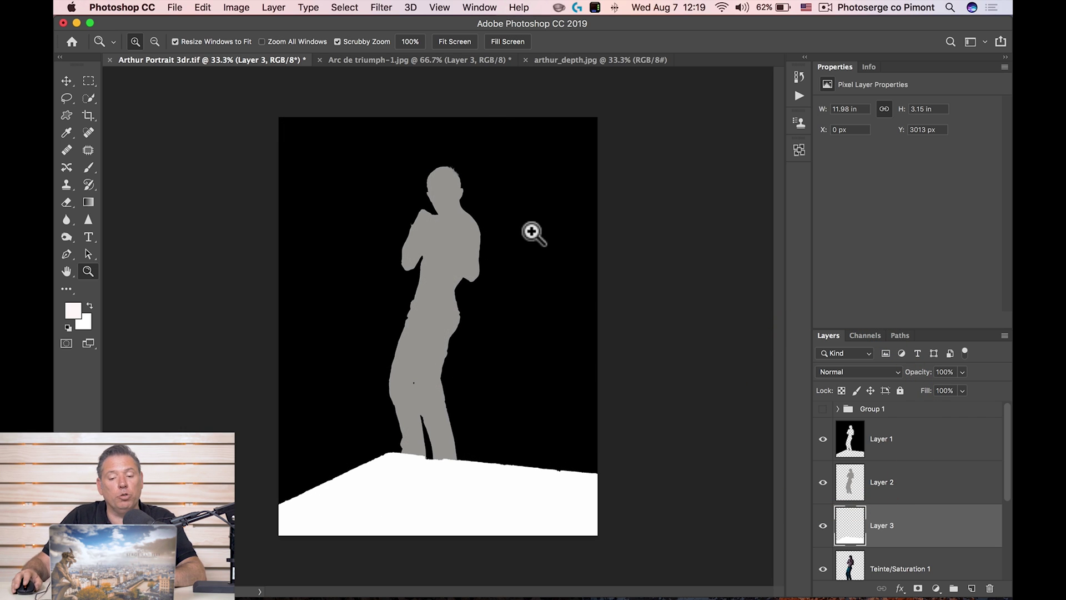
Step: Hide Layer 3 to see the colour composite of the portrait
scroll(979, 523, down, 3)
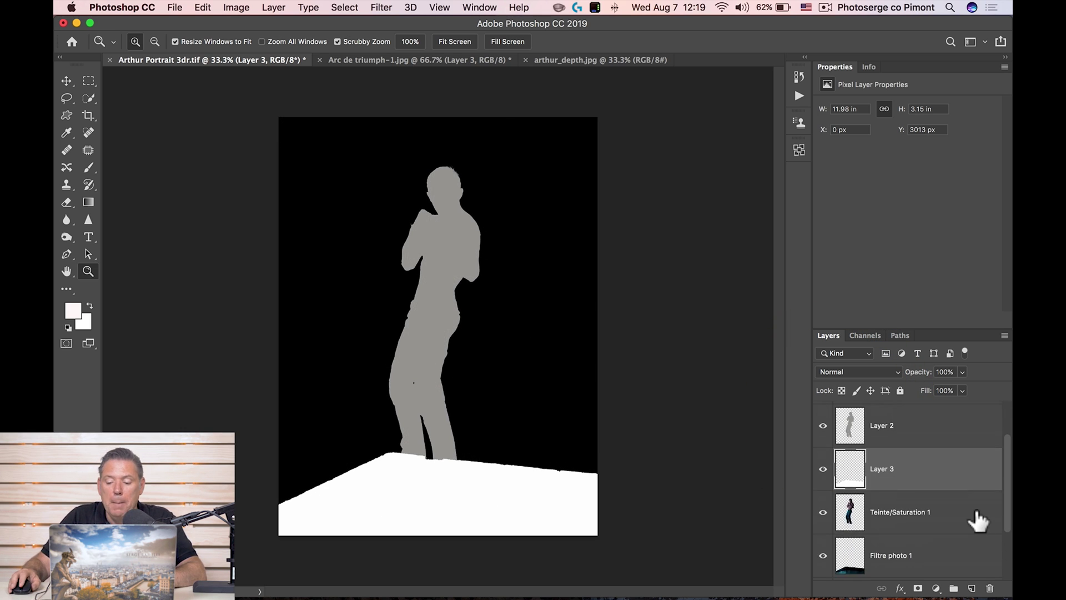
scroll(892, 478, up, 3)
scroll(895, 483, up, 1)
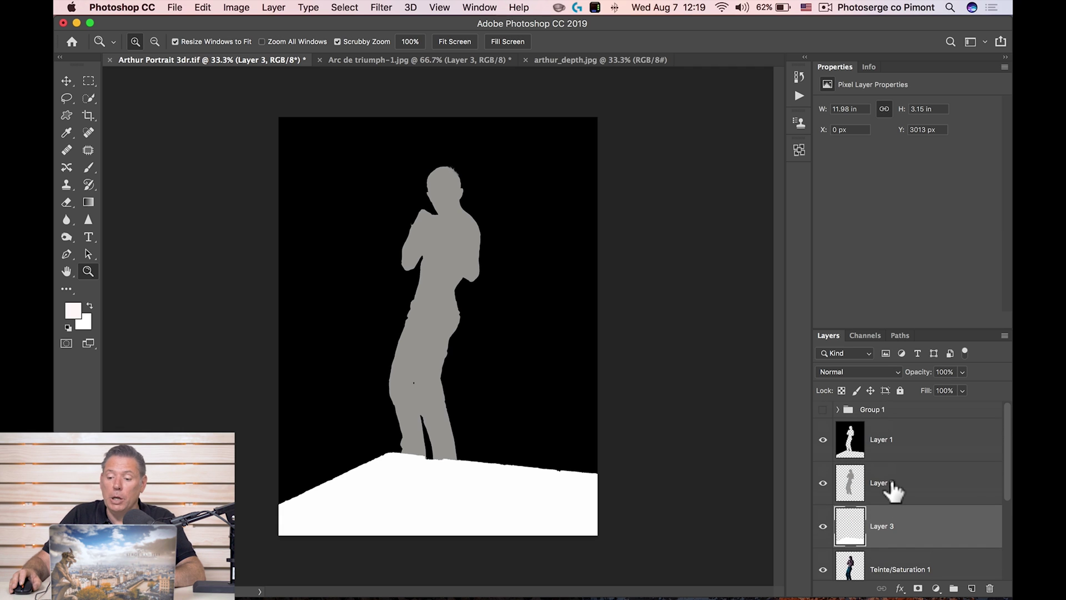
click(822, 525)
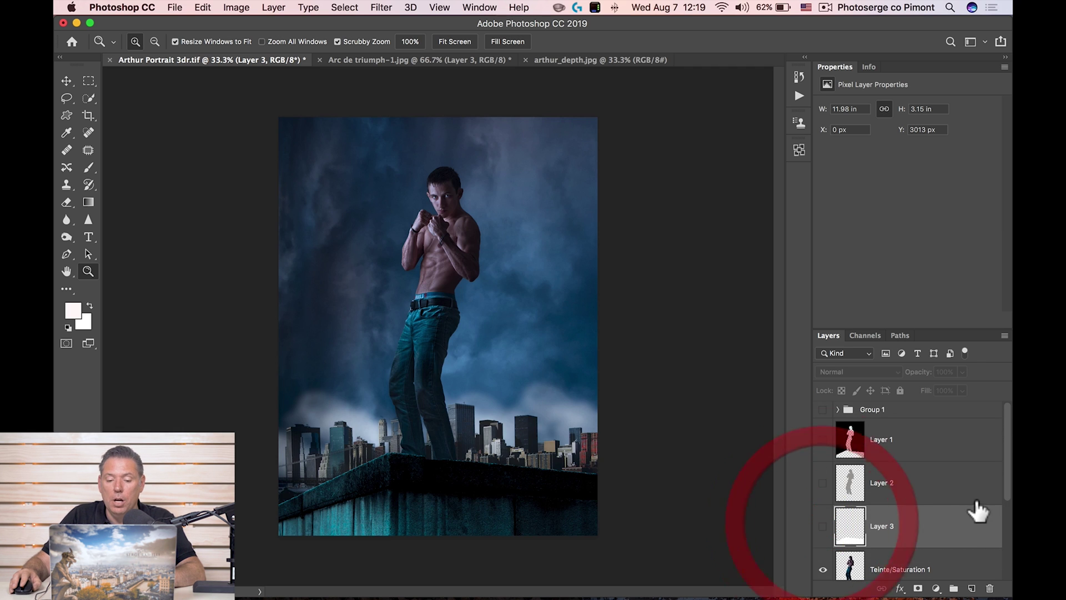
scroll(972, 509, down, 3)
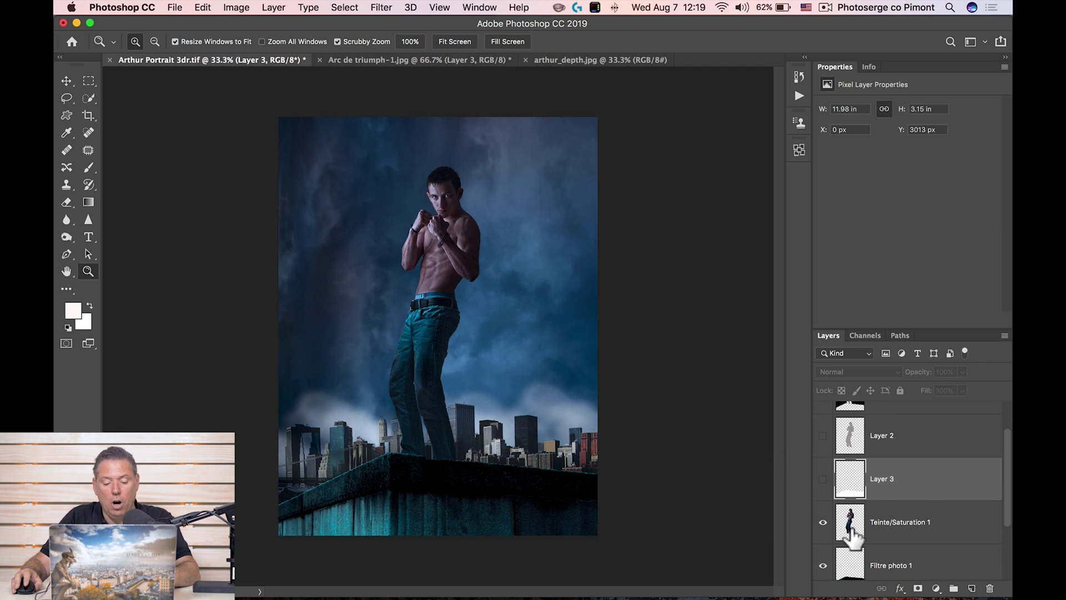
Step: Select the man's outline from Teinte/Saturation 1 and add a hidden empty Layer 4
super+click(849, 528)
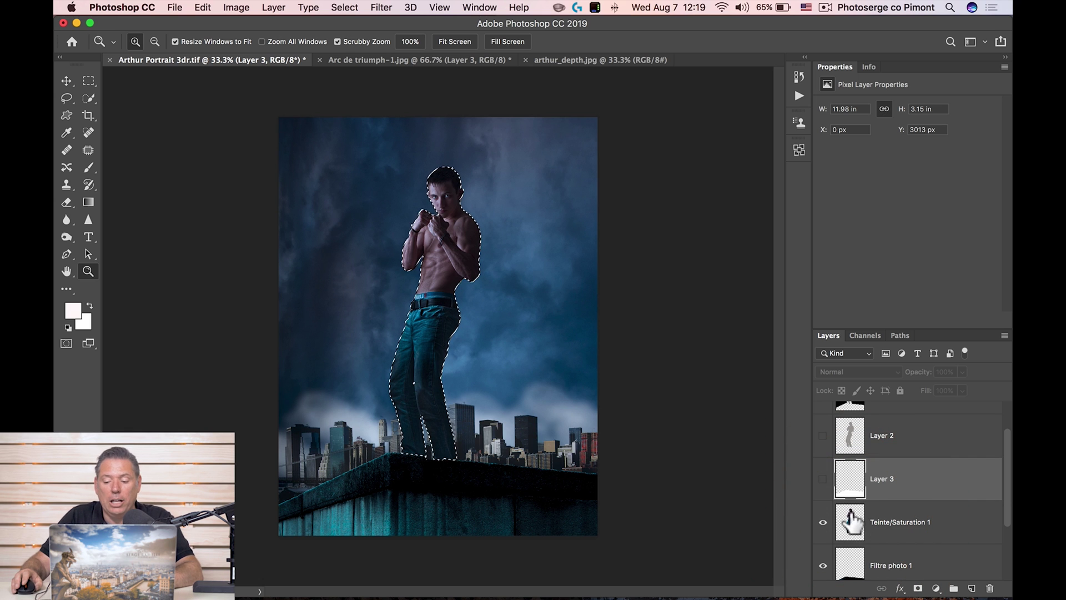
alt+click(823, 523)
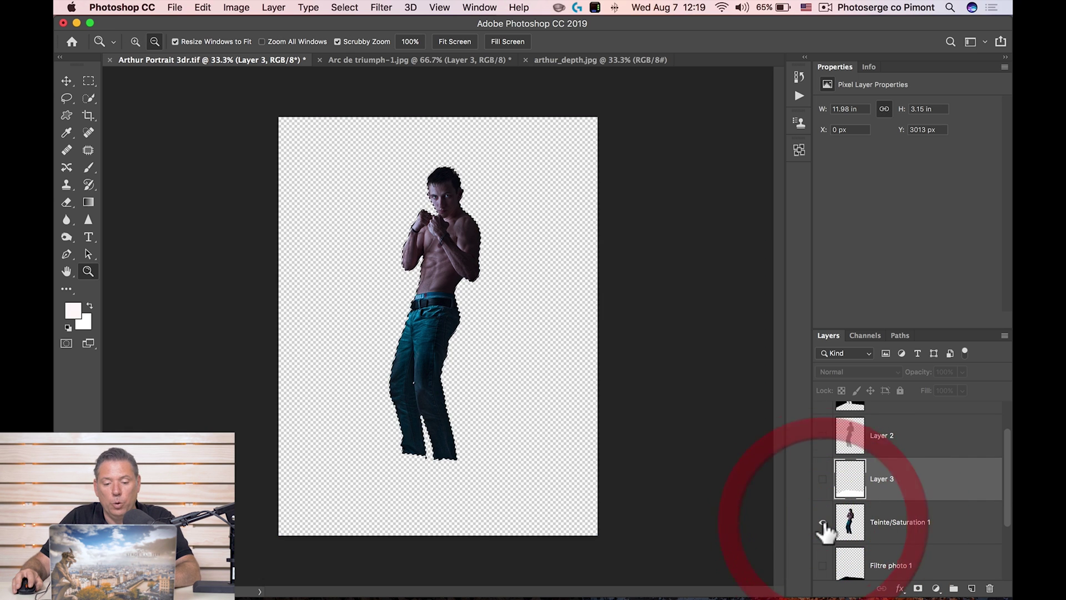
alt+click(824, 523)
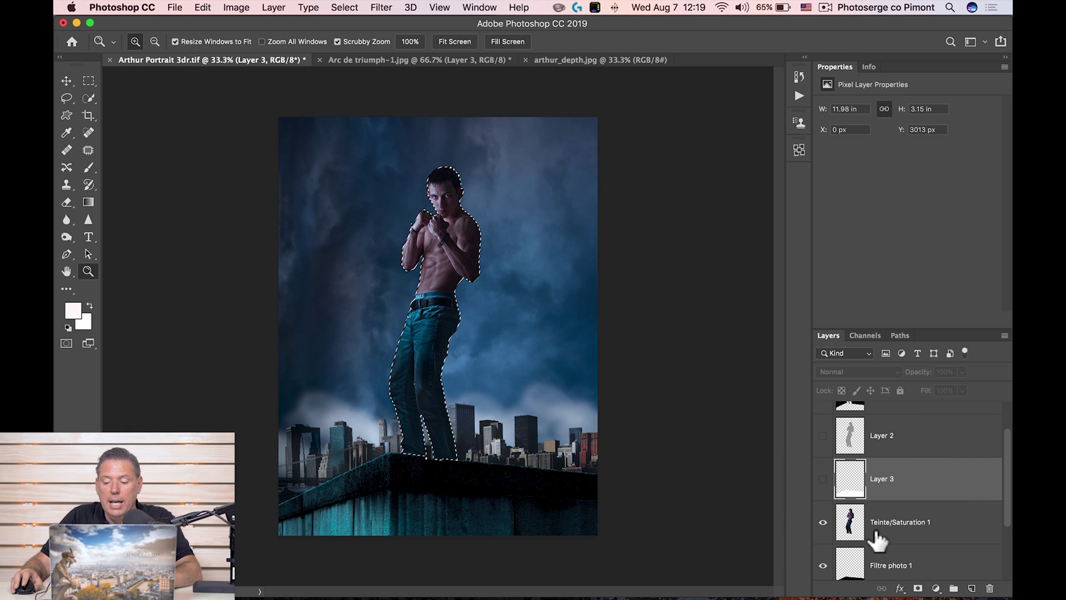
click(972, 588)
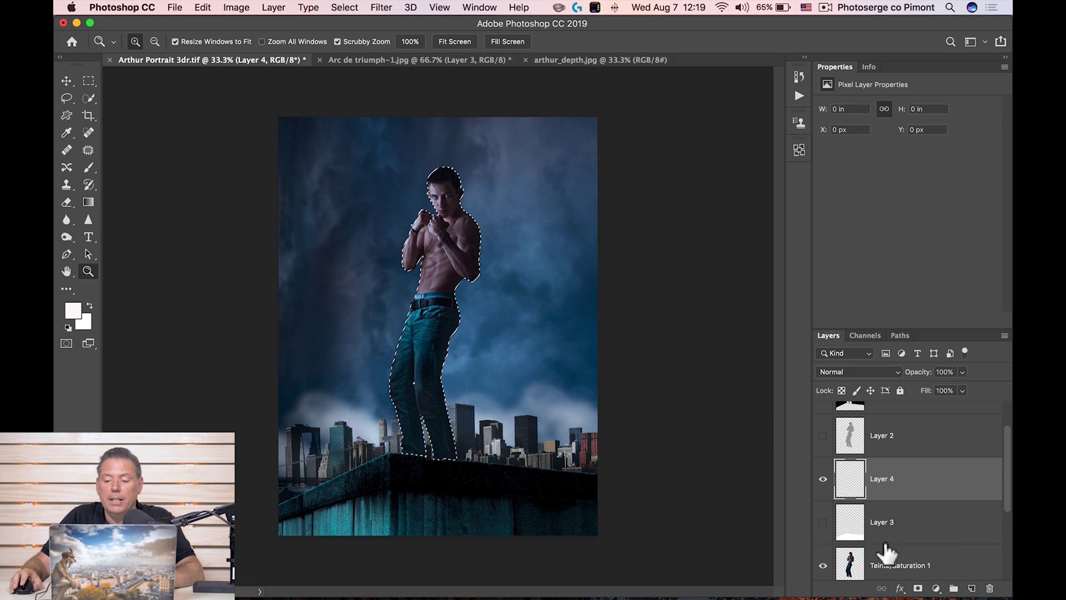
click(821, 477)
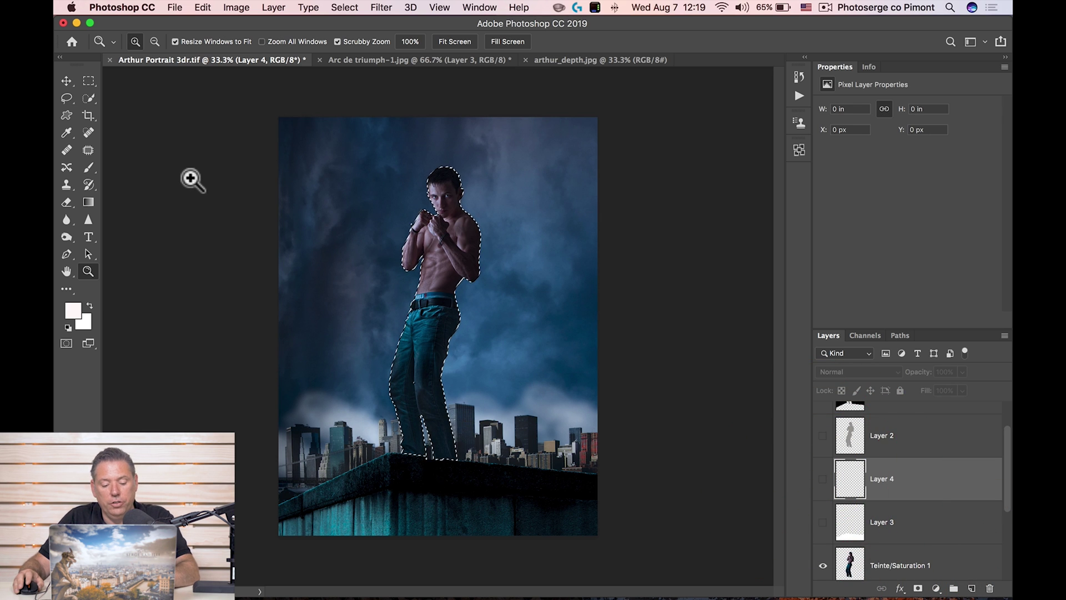